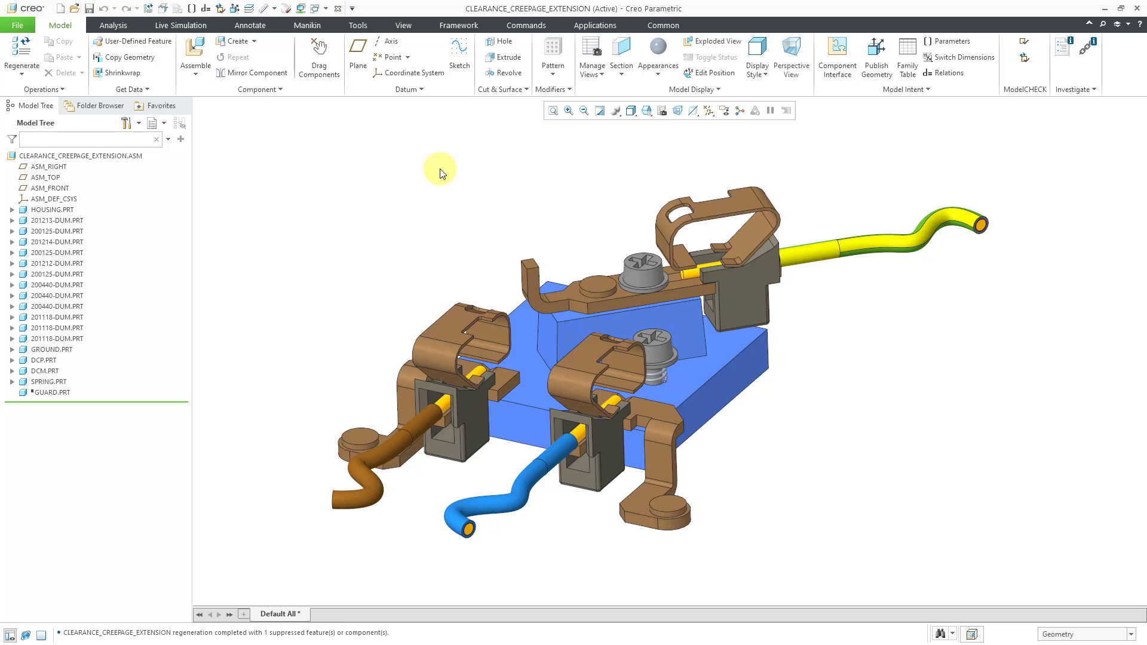
Step: Switch the ribbon to the Analysis tab for the CLEARANCE_CREEPAGE_EXTENSION assembly
{"action": "left_click", "coordinate": [117, 25]}
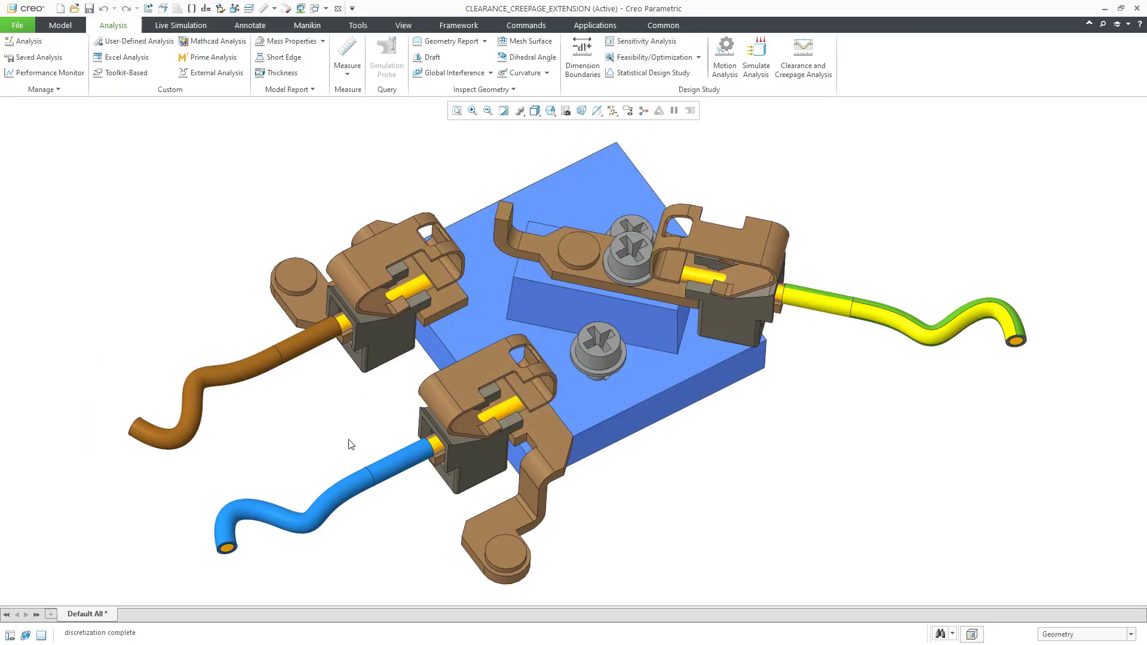
{"action": "left_click", "coordinate": [457, 342]}
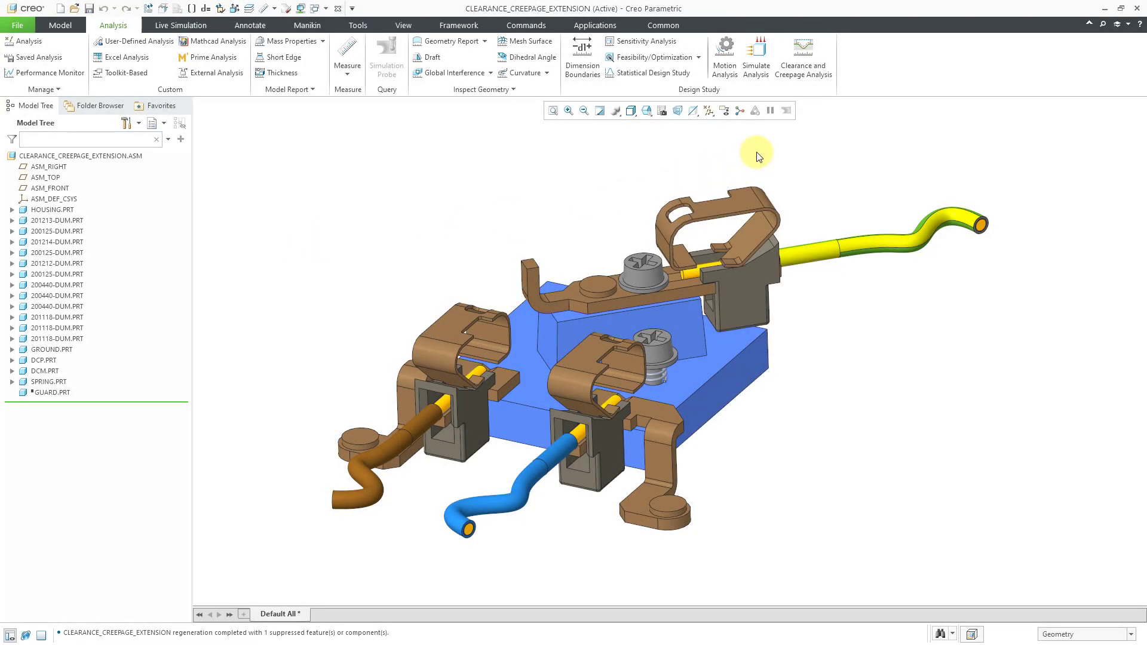
Step: Launch Clearance and Creepage Analysis, hide the model tree, and pan the assembly left
{"action": "left_click", "coordinate": [802, 65]}
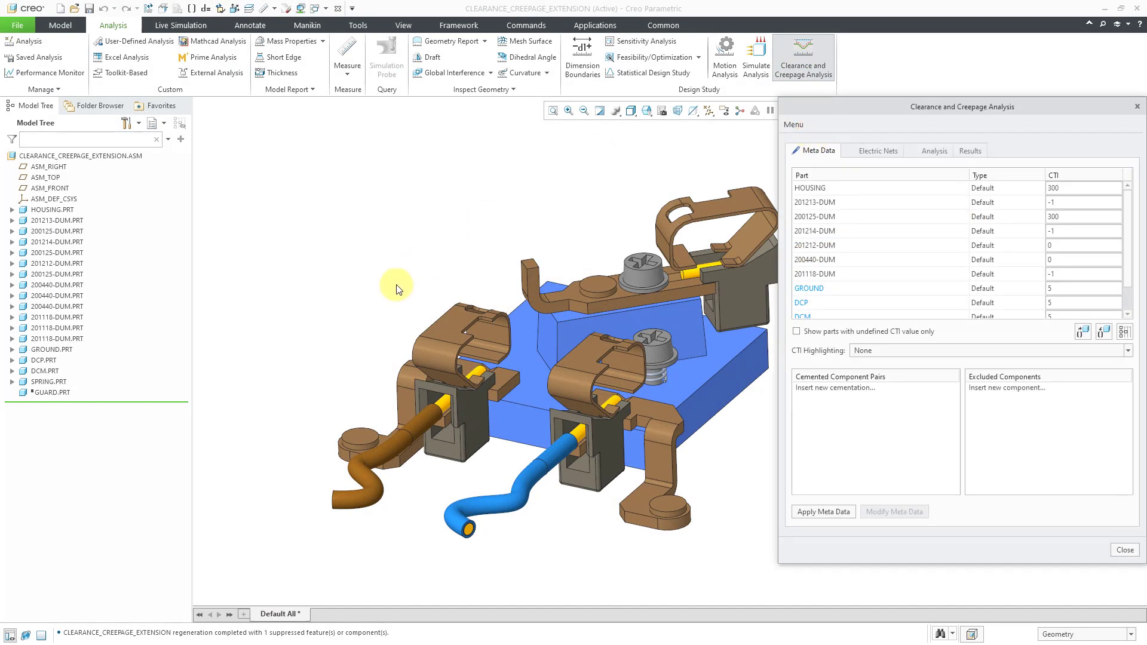
{"action": "left_click", "coordinate": [14, 636]}
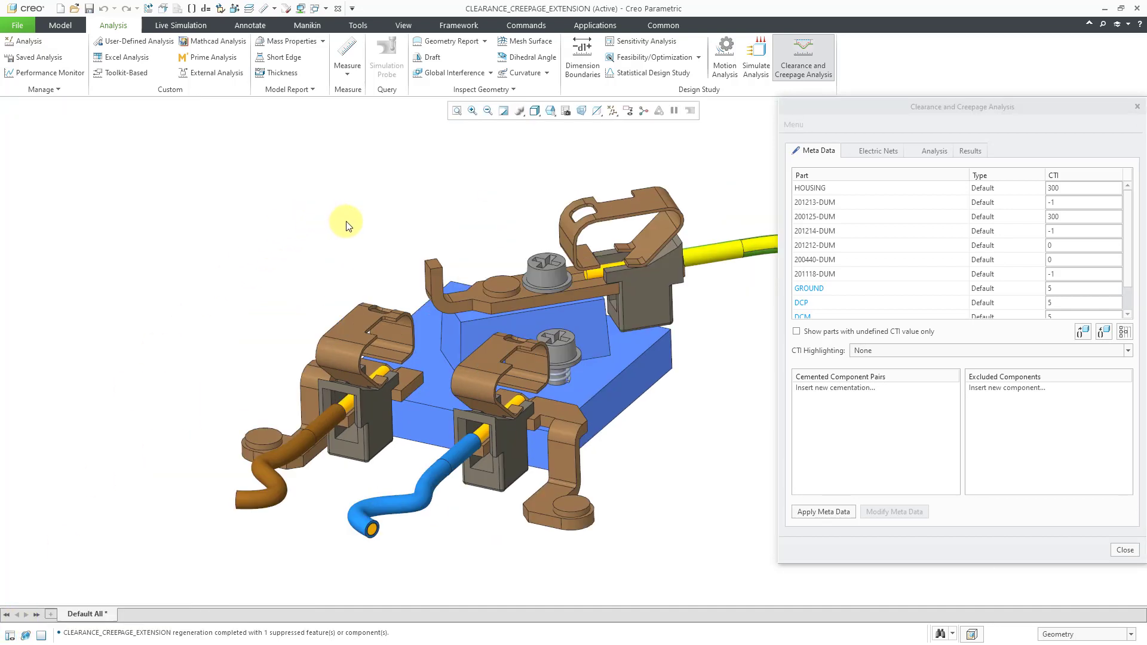
{"action": "middle_click_drag", "start_coordinate": [337, 224], "coordinate": [185, 230], "text": "shift"}
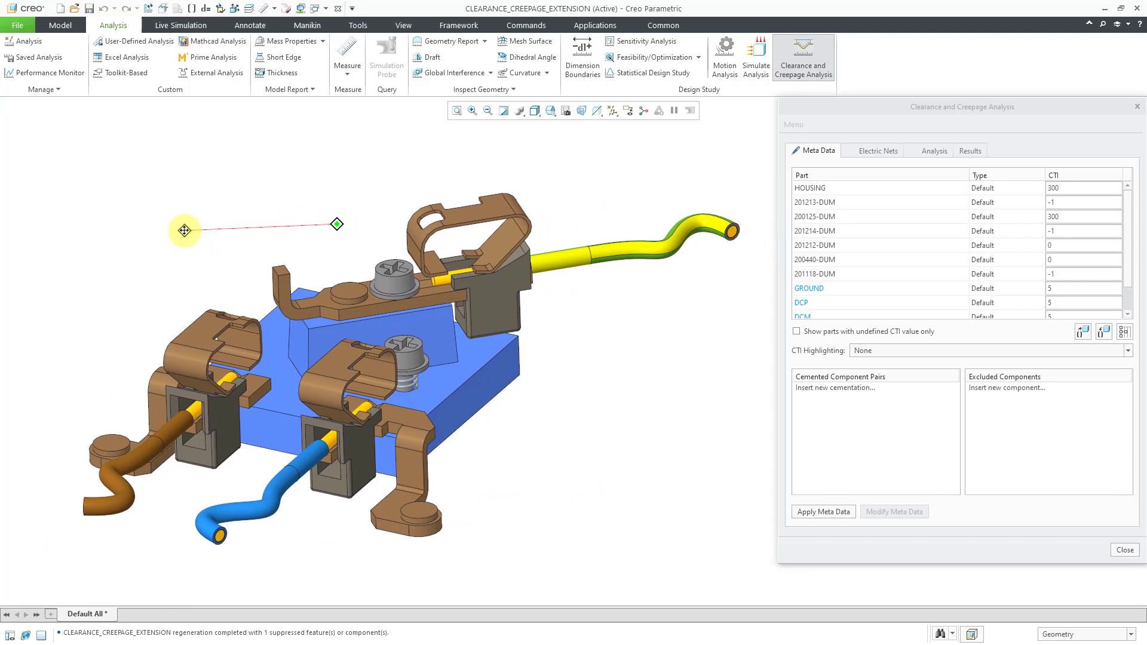
{"action": "left_click", "coordinate": [862, 102]}
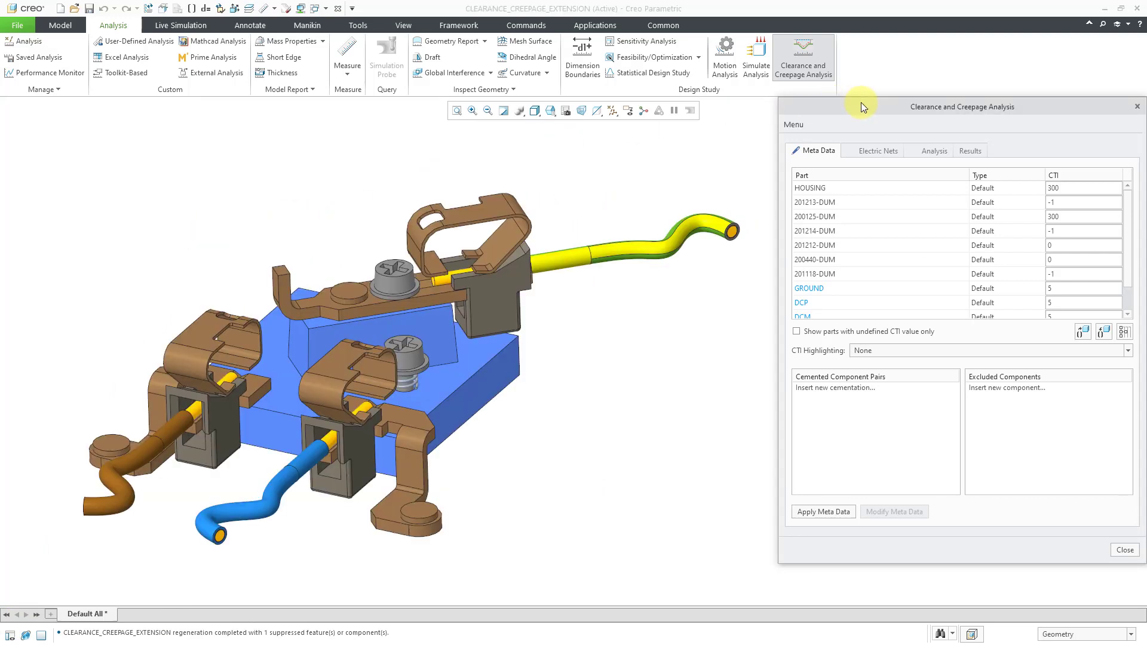
{"action": "left_click", "coordinate": [803, 124]}
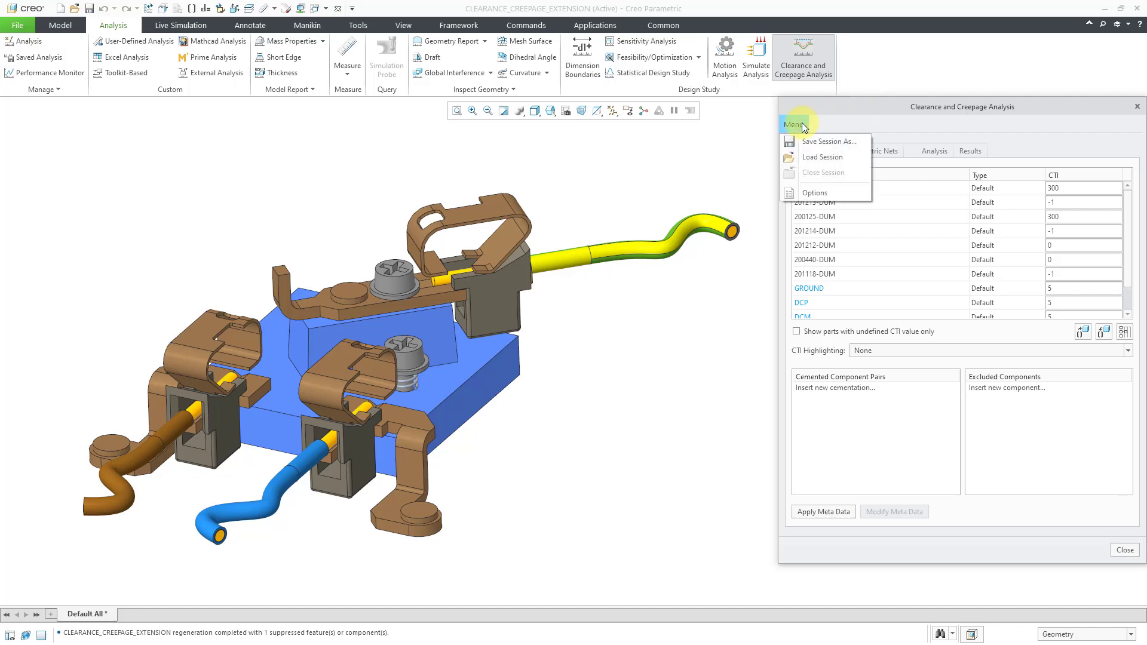
{"action": "left_click", "coordinate": [814, 193]}
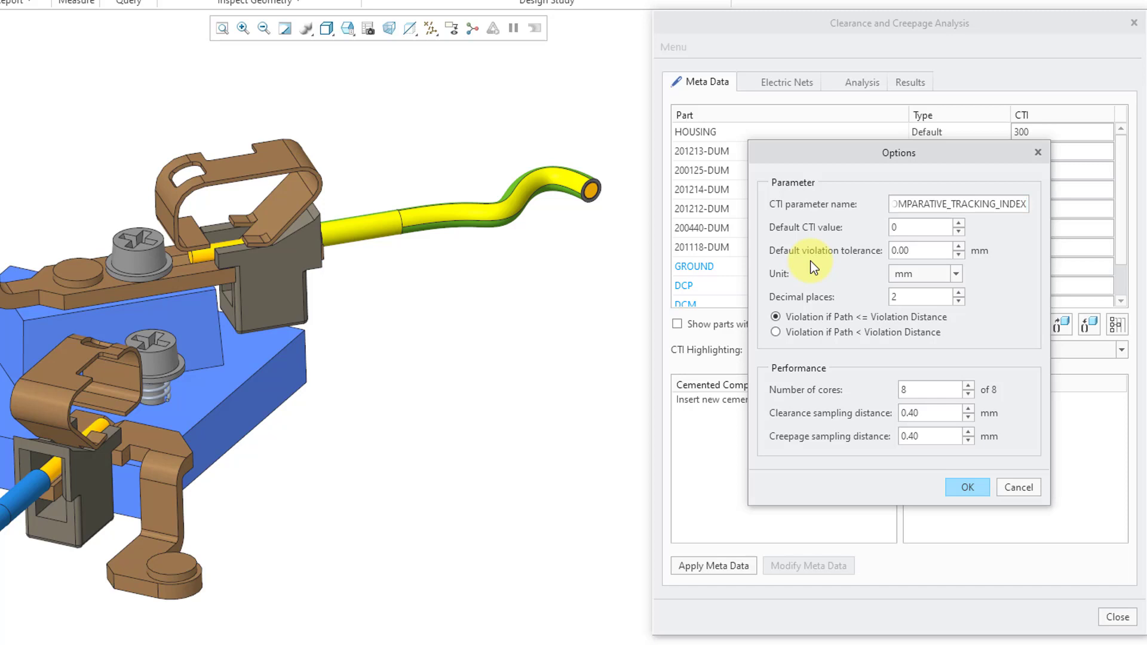
{"action": "left_click", "coordinate": [956, 275]}
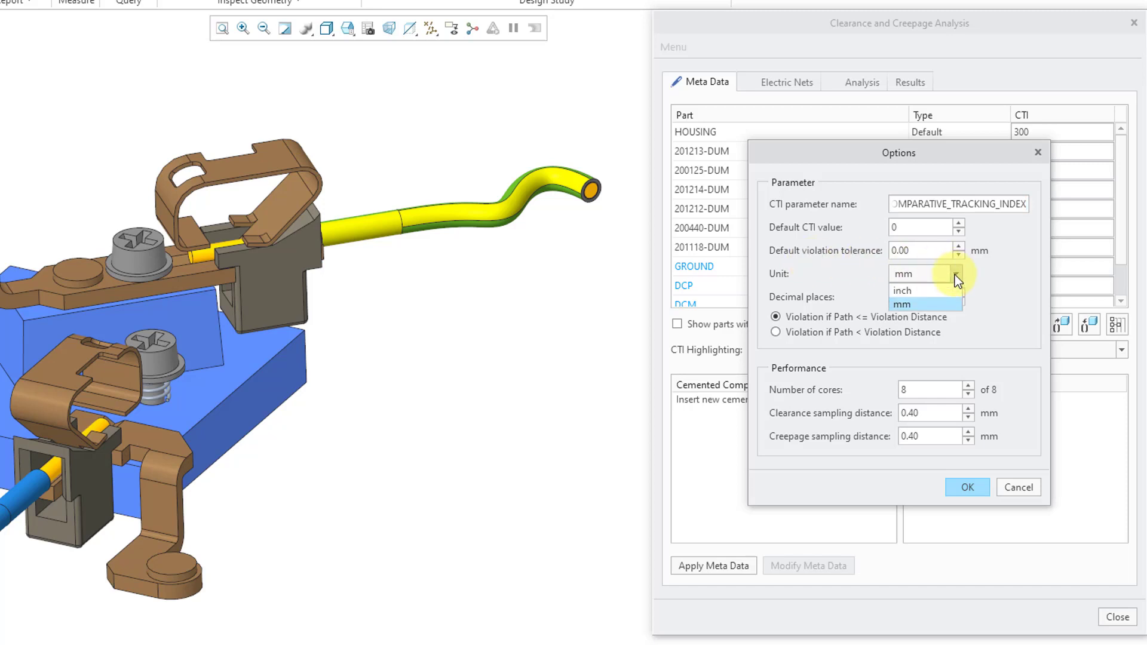
{"action": "left_click", "coordinate": [956, 275]}
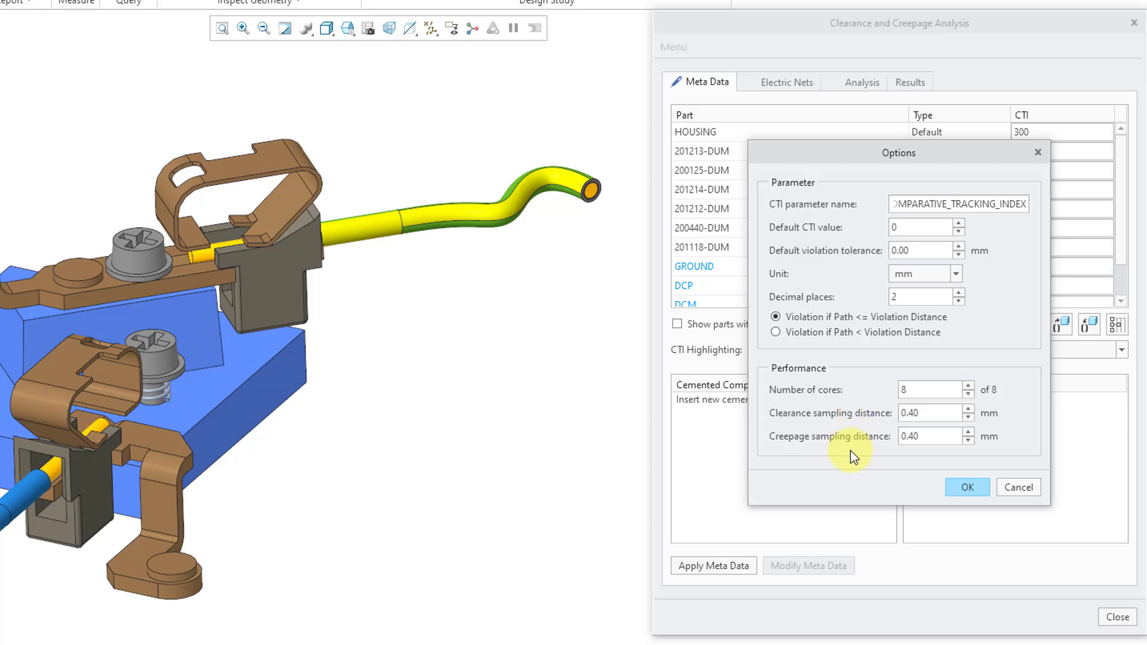
{"action": "left_click", "coordinate": [1019, 488]}
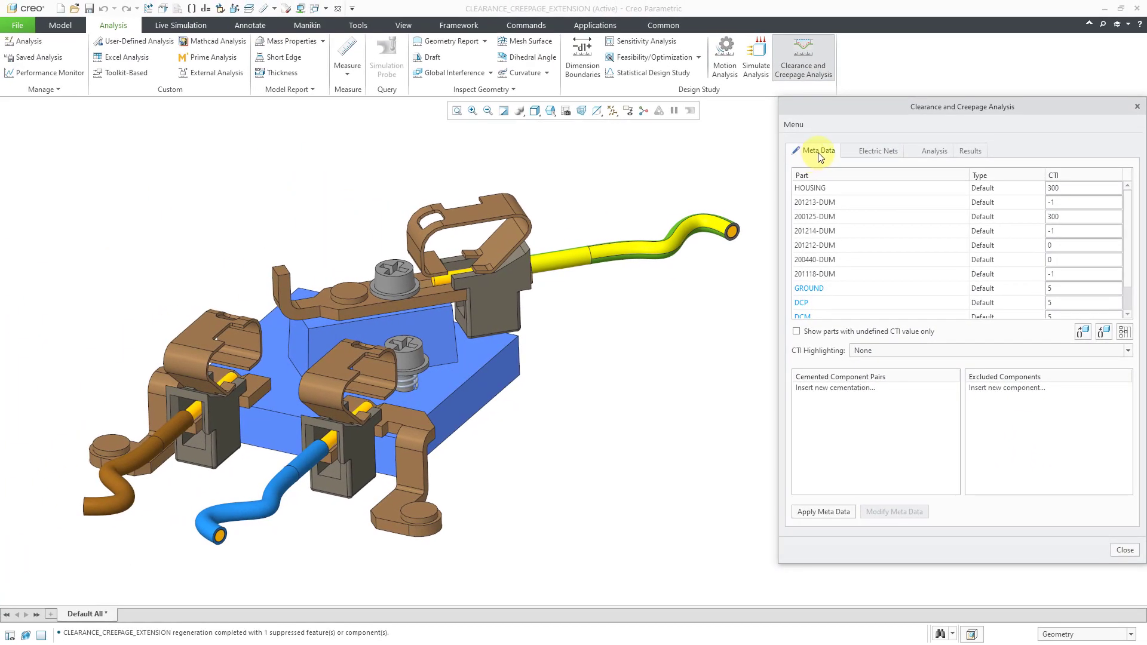
{"action": "left_click", "coordinate": [870, 152]}
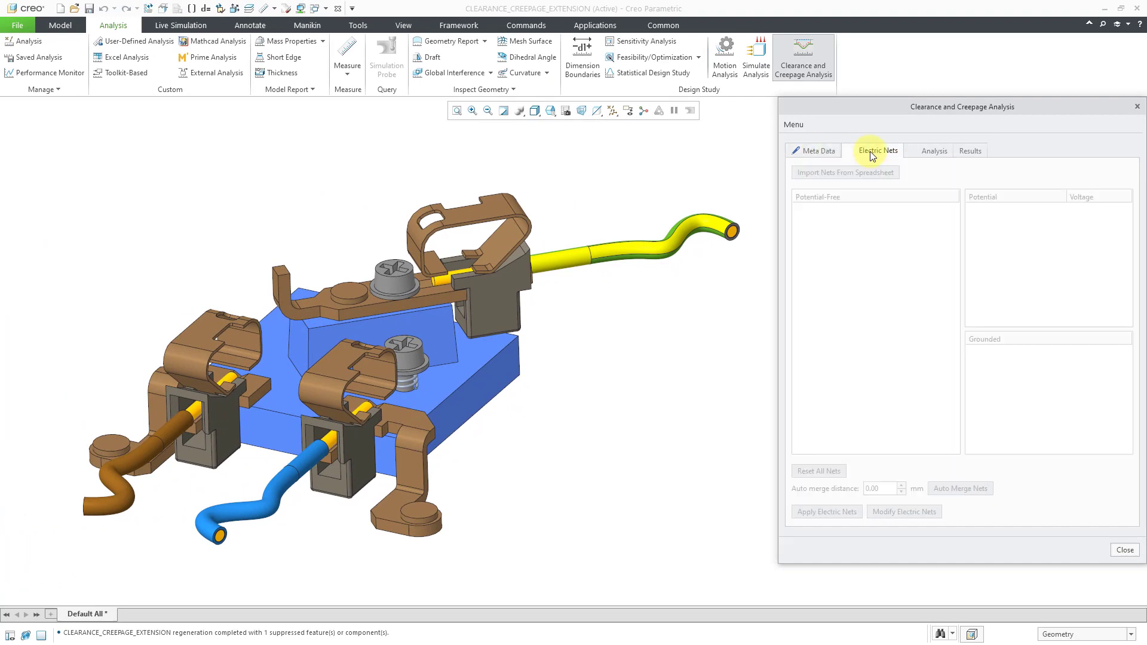
{"action": "left_click", "coordinate": [820, 150]}
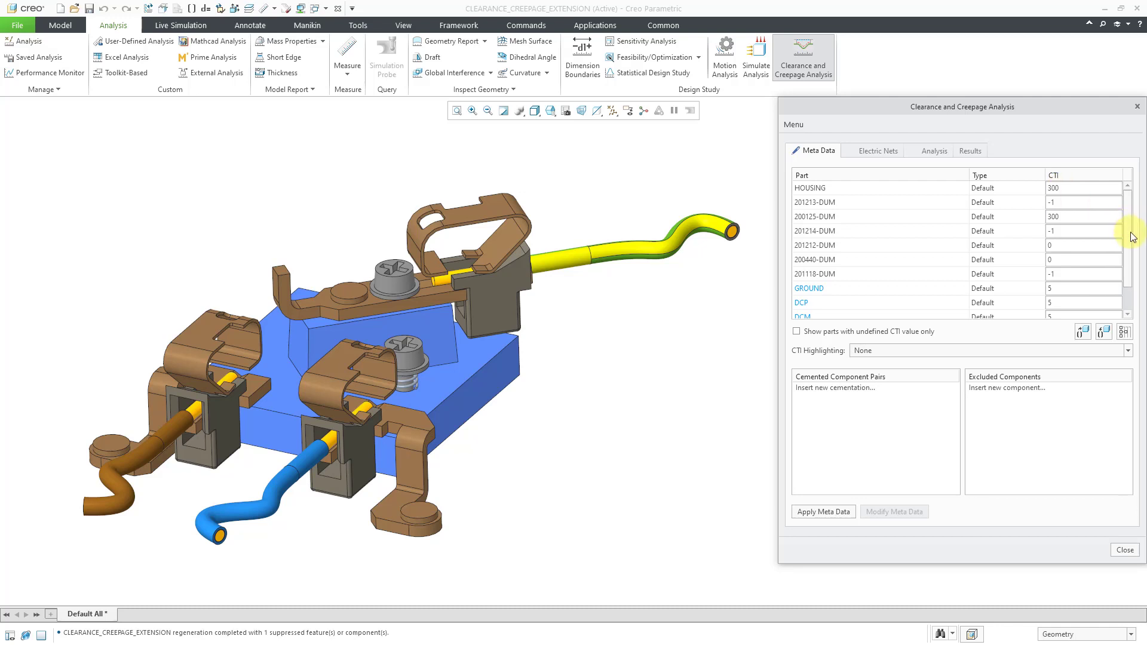
{"action": "scroll", "coordinate": [1134, 254], "scroll_direction": "down", "scroll_amount": 2}
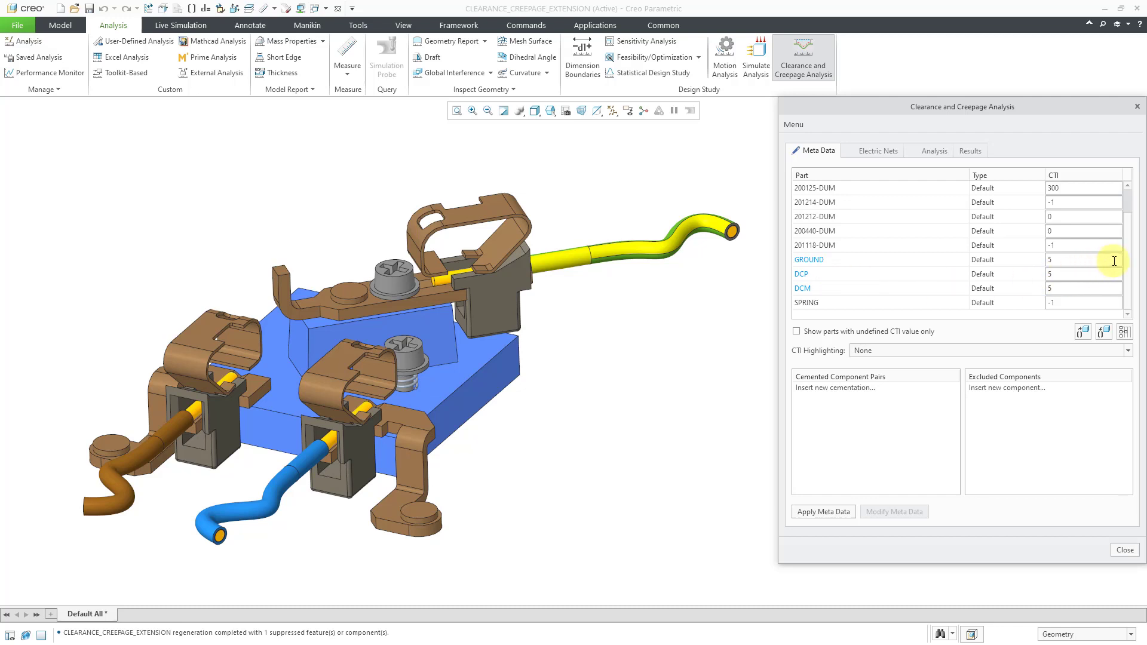
{"action": "left_click_drag", "start_coordinate": [1129, 263], "coordinate": [1129, 232]}
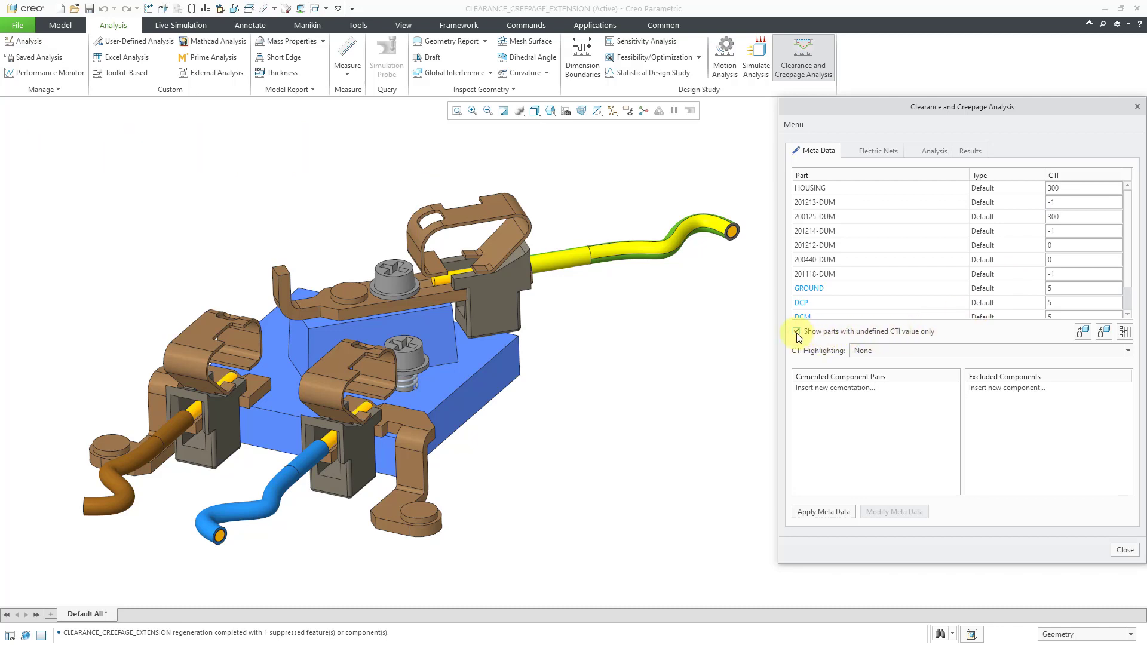
Step: Filter to undefined-CTI parts and set 201213-DUM and 201214-DUM to CTI 0
{"action": "left_click", "coordinate": [797, 332]}
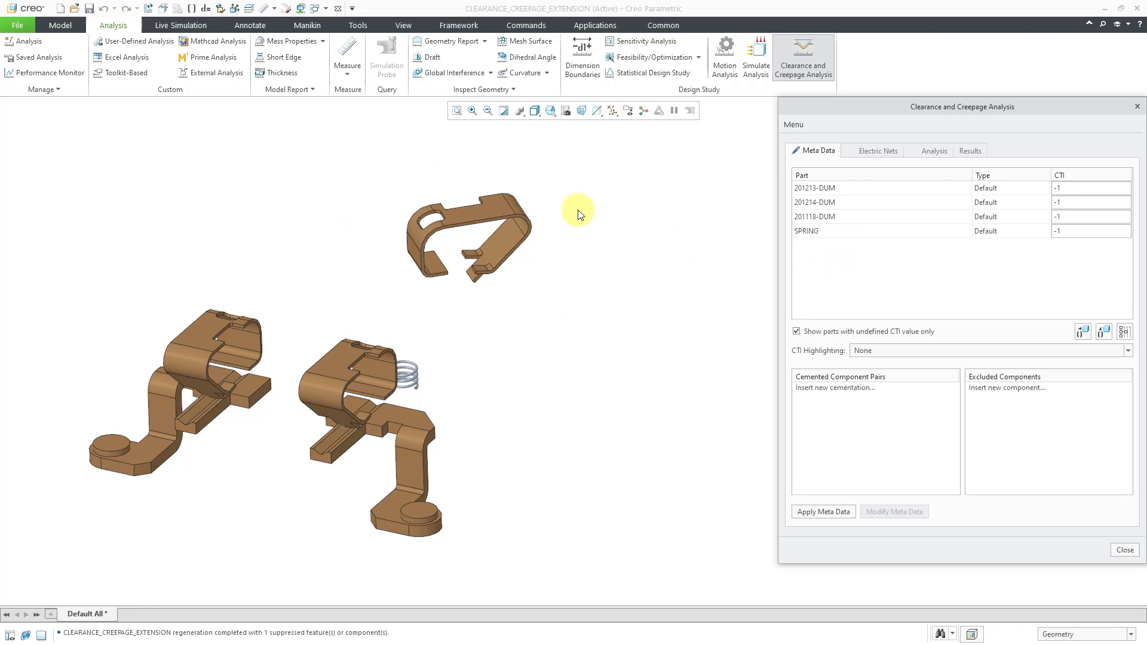
{"action": "left_click", "coordinate": [1067, 189]}
{"action": "type", "text": "0"}
{"action": "key", "text": "Return"}
{"action": "left_click", "coordinate": [1068, 189]}
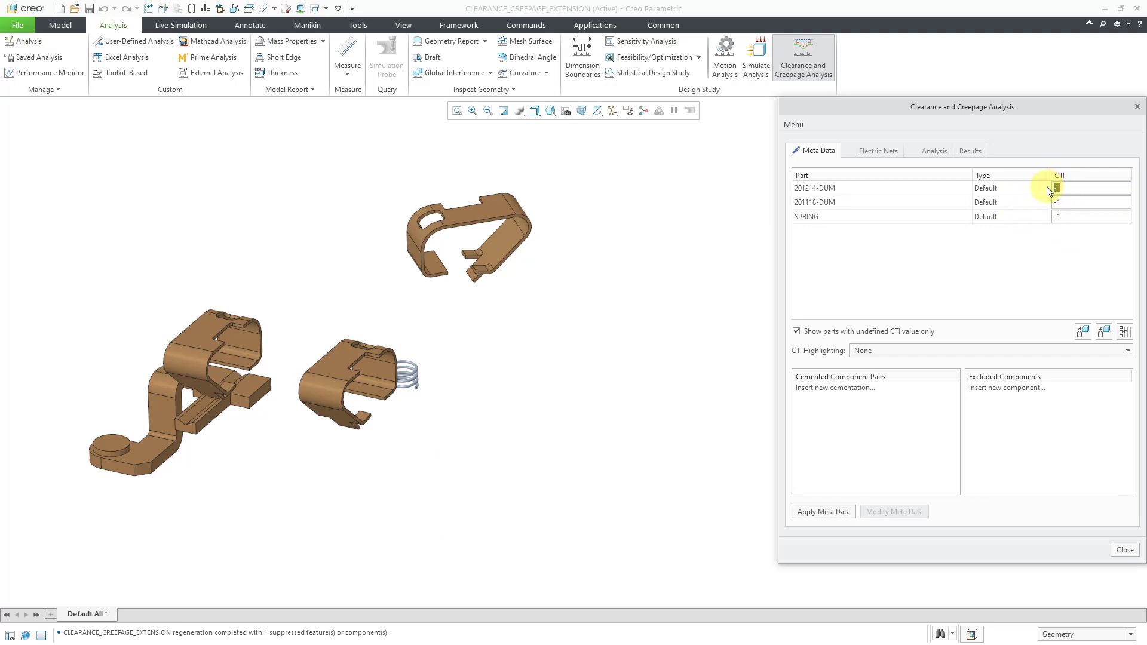
{"action": "type", "text": "0"}
{"action": "key", "text": "Return"}
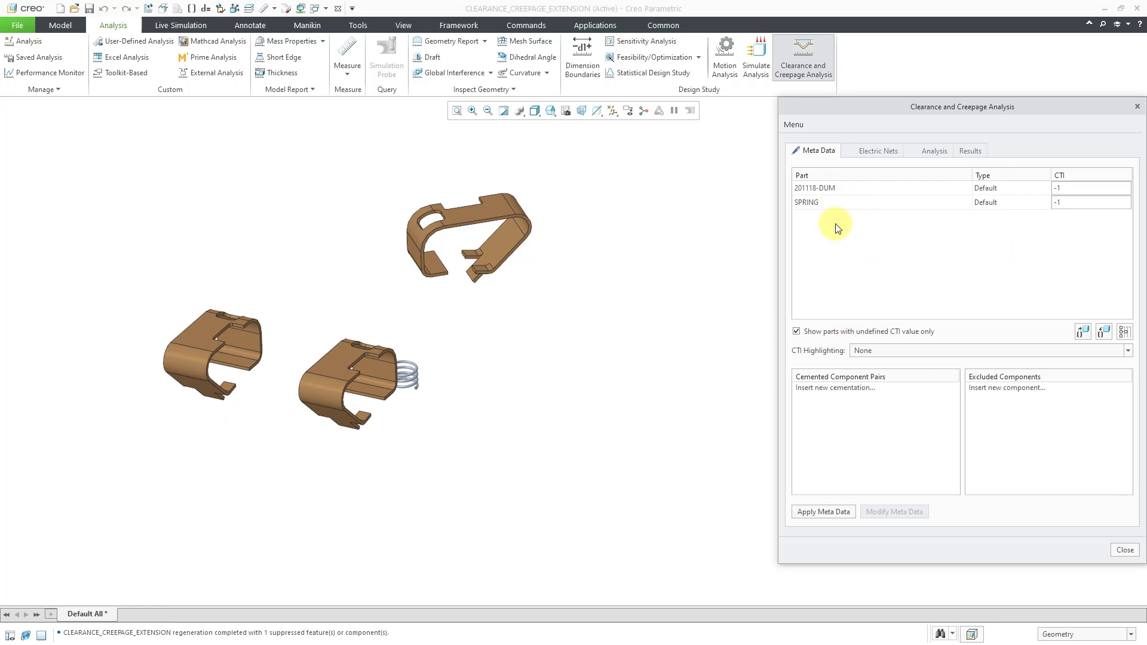
Step: Set 201118-DUM and SPRING to CTI 0, then list all parts again
{"action": "left_click", "coordinate": [1070, 189]}
{"action": "type", "text": "0"}
{"action": "left_click", "coordinate": [1018, 272]}
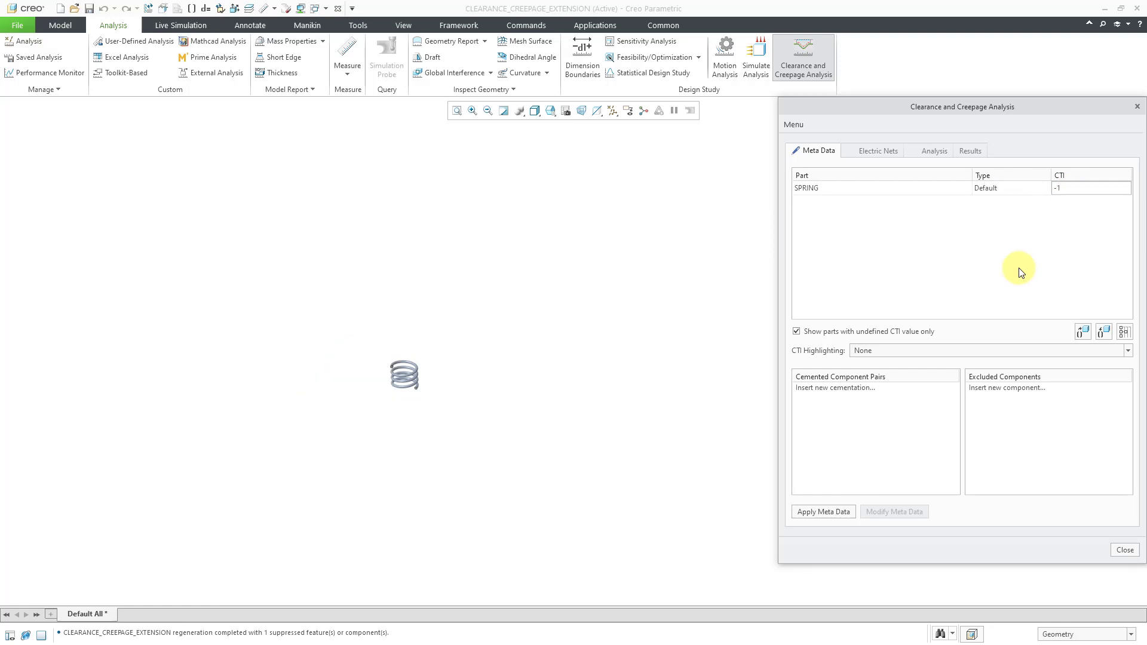
{"action": "left_click", "coordinate": [1072, 185]}
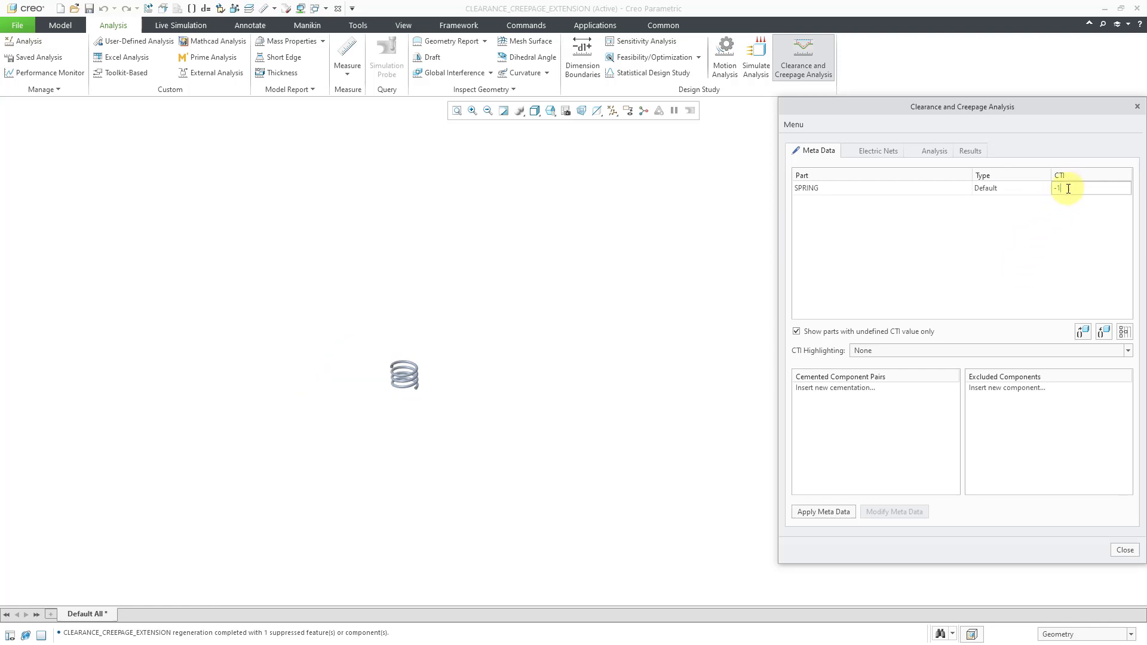
{"action": "type", "text": "0"}
{"action": "left_click", "coordinate": [1026, 257]}
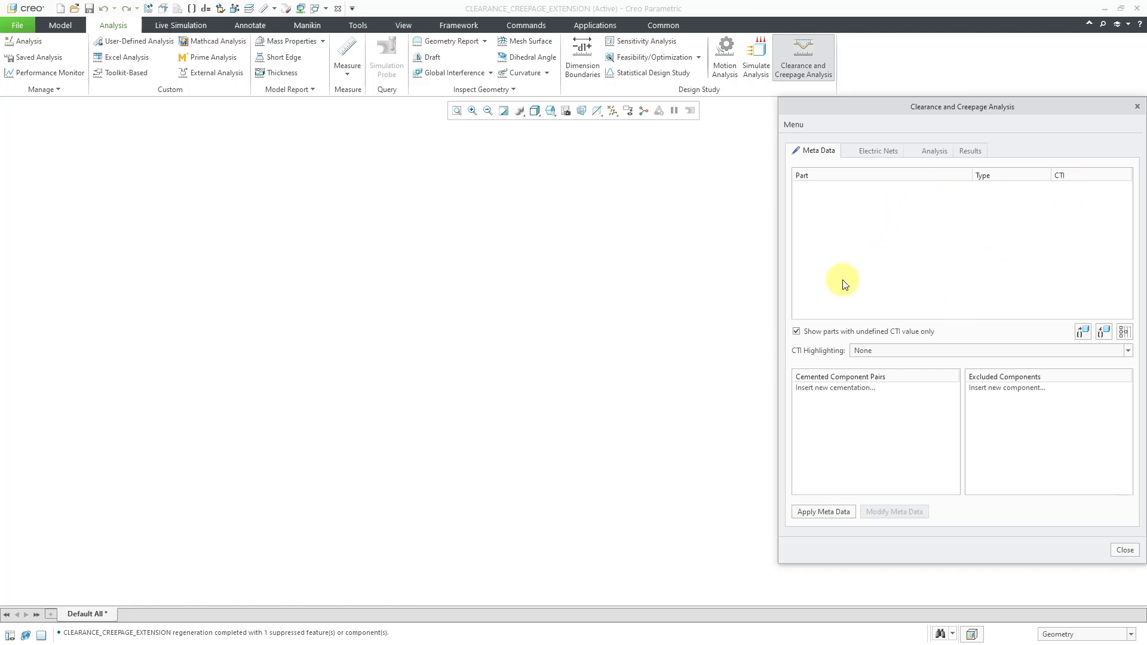
{"action": "left_click", "coordinate": [797, 331]}
Step: Show all parts in the CTI table and scroll down to review their values
{"action": "left_click", "coordinate": [798, 331]}
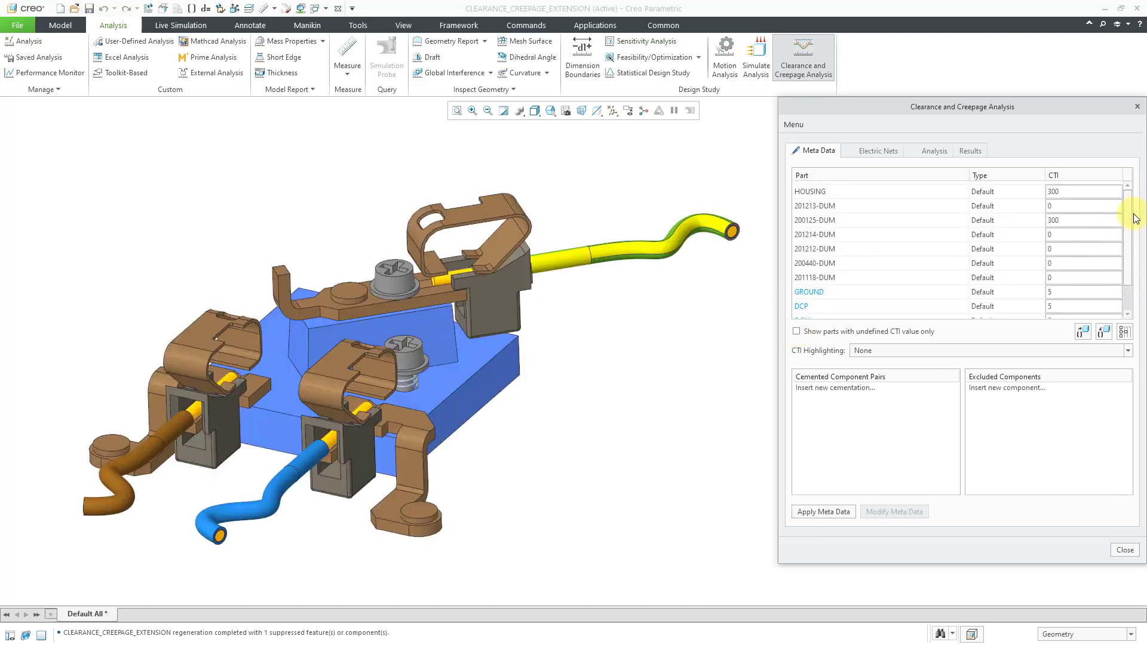
{"action": "scroll", "coordinate": [1132, 220], "scroll_direction": "down", "scroll_amount": 1}
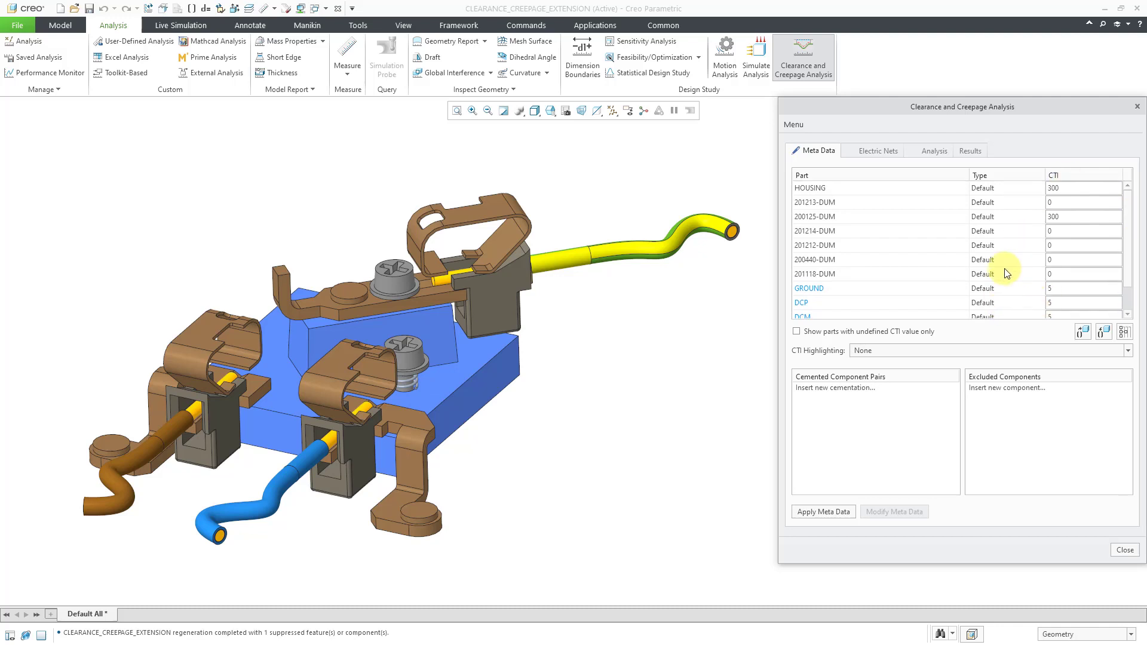
{"action": "left_click", "coordinate": [1124, 551]}
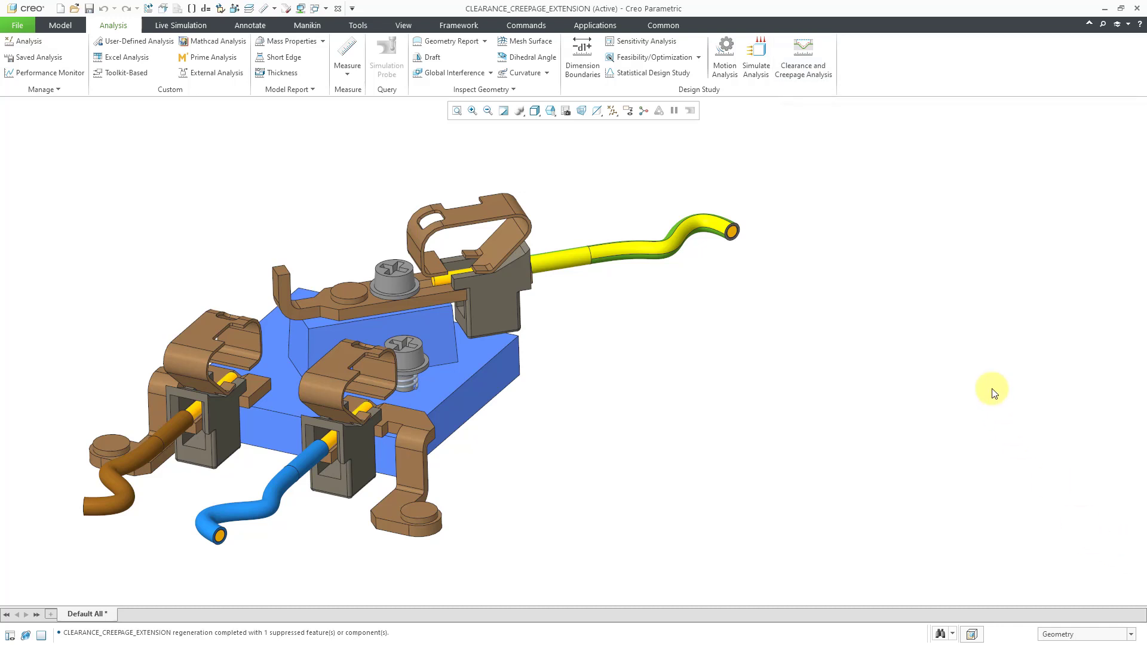
{"action": "left_click", "coordinate": [325, 8]}
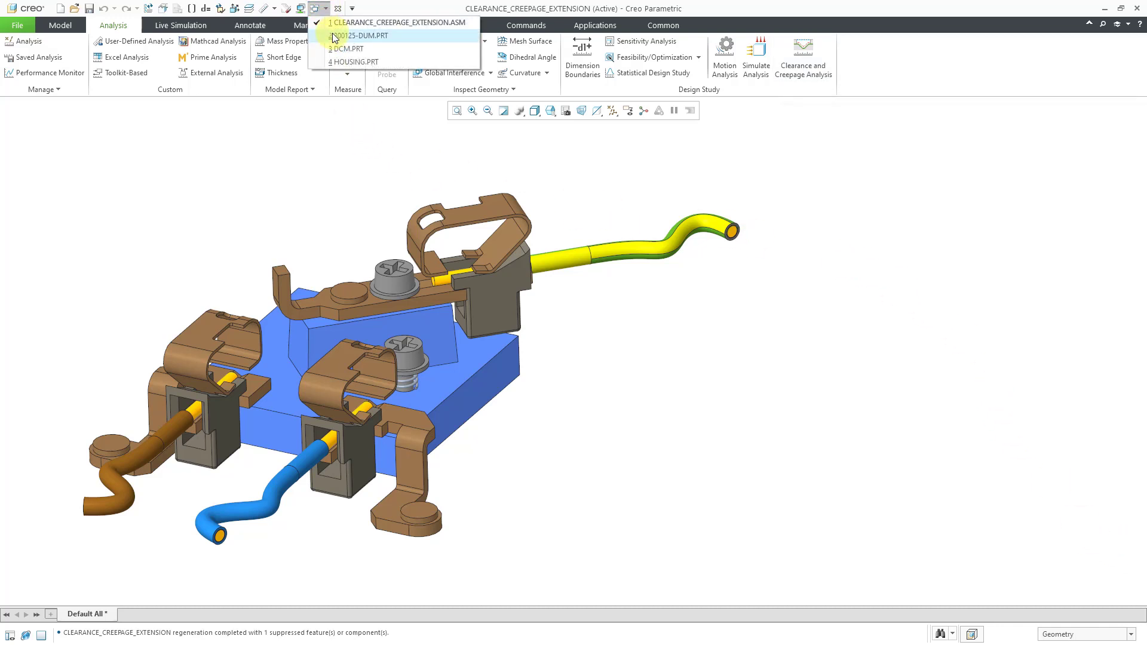
{"action": "left_click", "coordinate": [359, 36]}
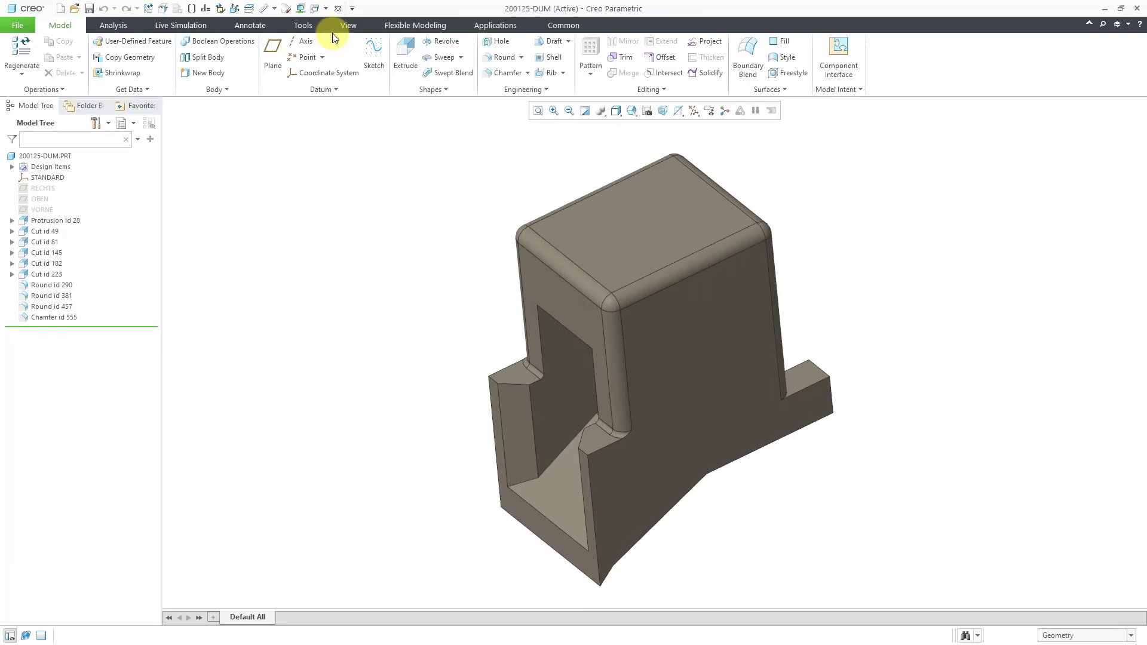
{"action": "left_click", "coordinate": [839, 90]}
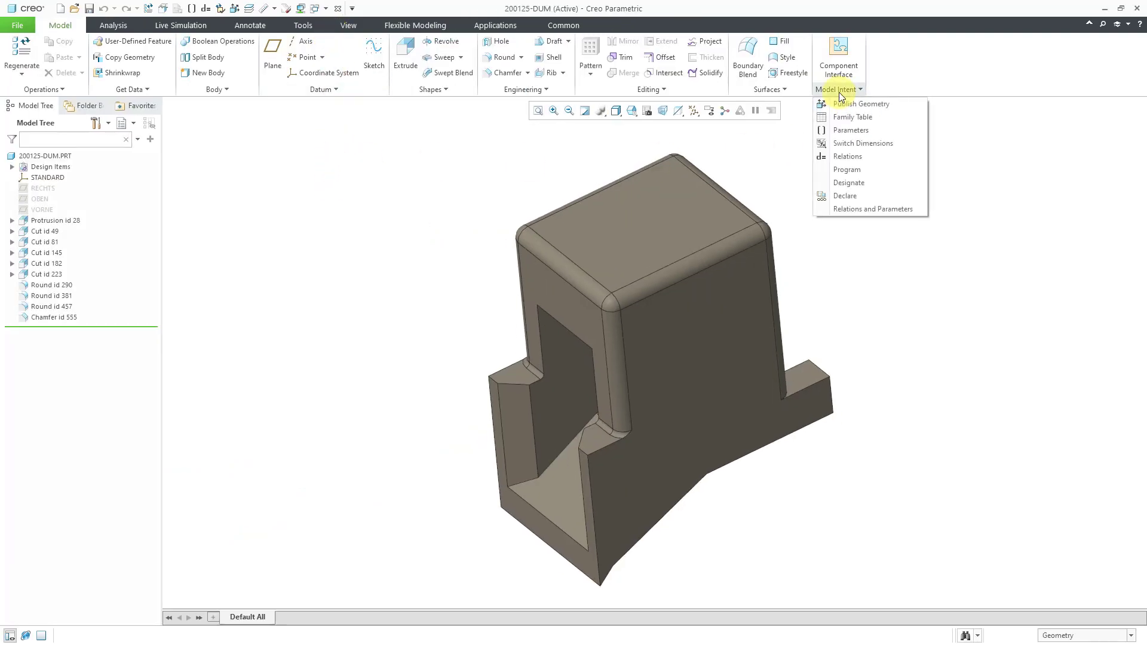
{"action": "left_click", "coordinate": [869, 129]}
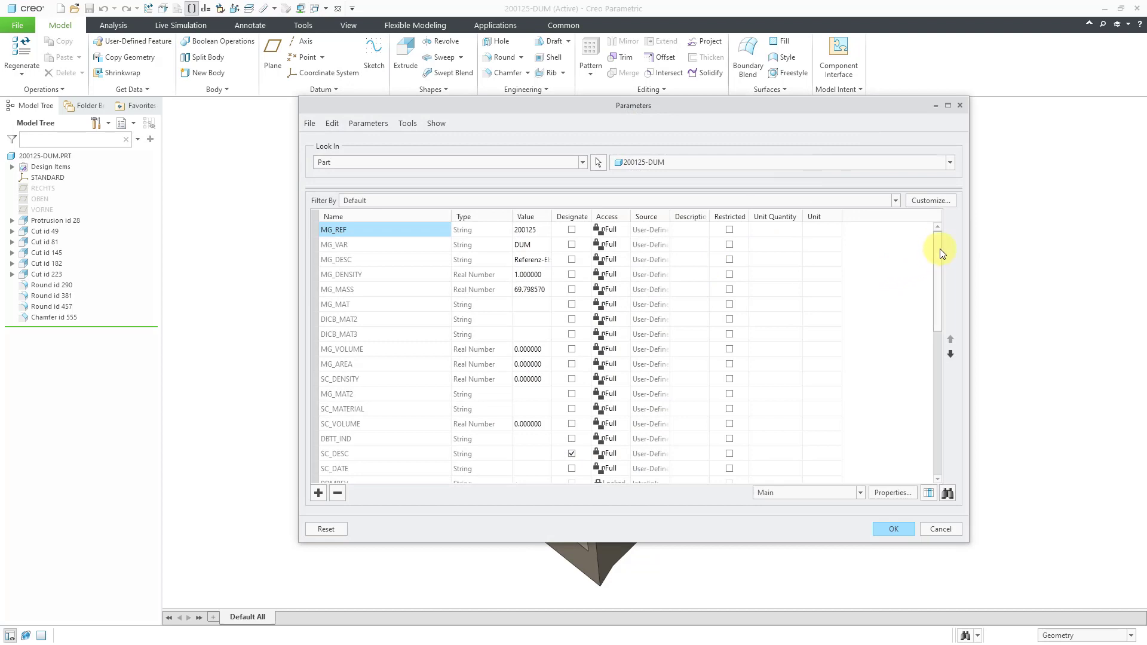
{"action": "left_click_drag", "start_coordinate": [940, 249], "coordinate": [916, 418]}
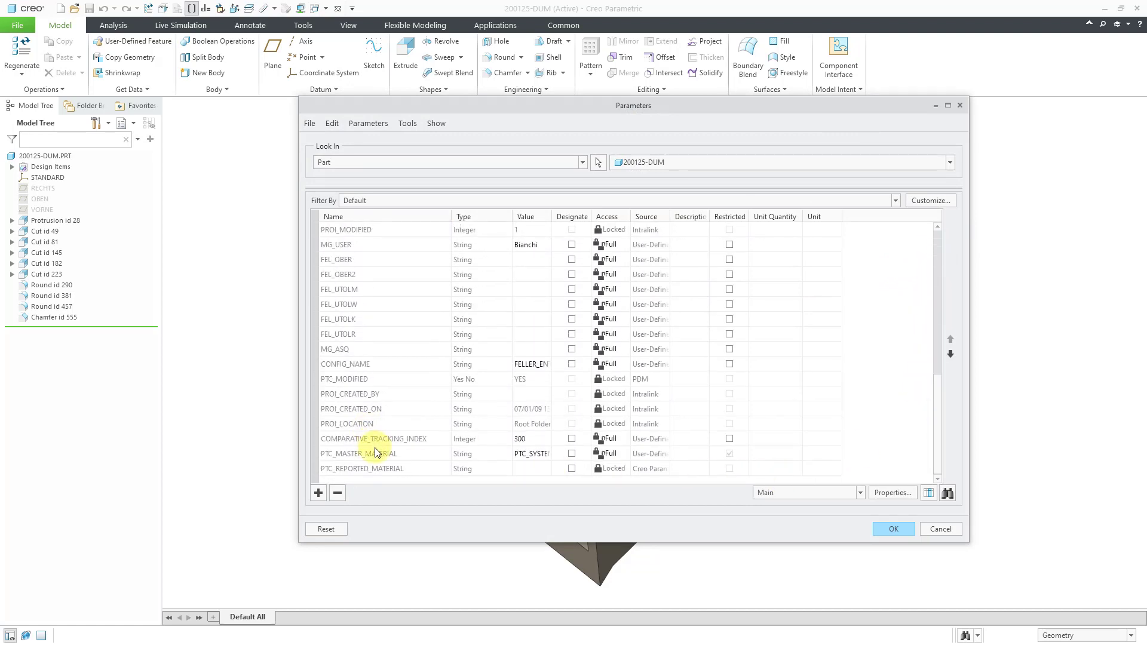
{"action": "left_click", "coordinate": [375, 442]}
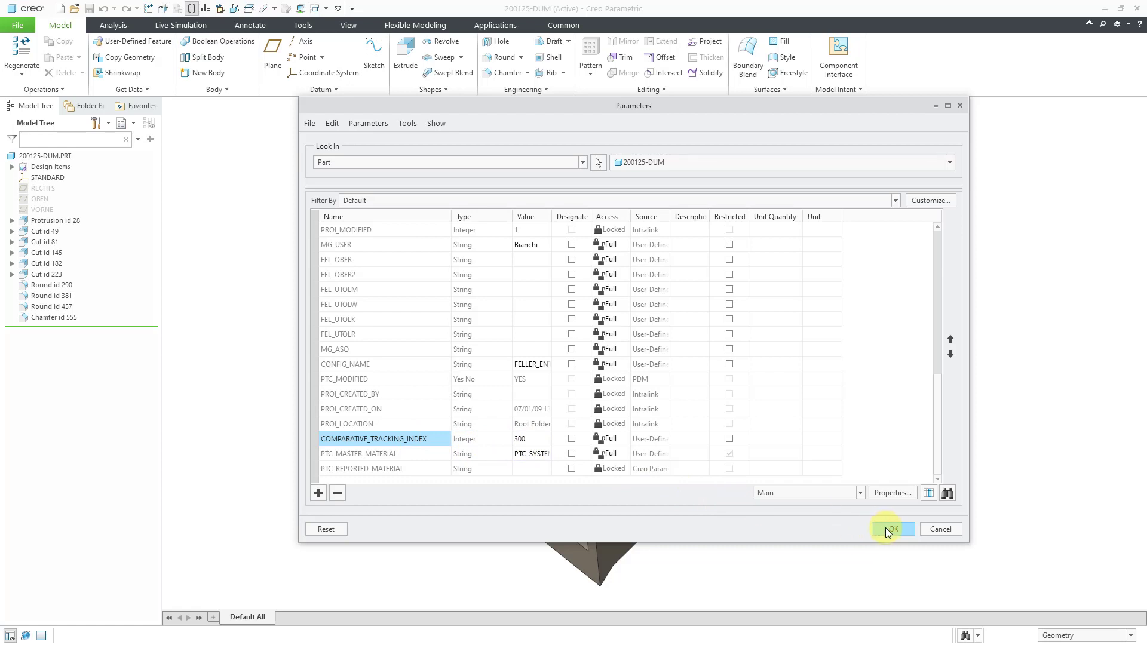
Step: Close the parameter list without changes and switch to the DCM.PRT window
{"action": "left_click", "coordinate": [936, 533]}
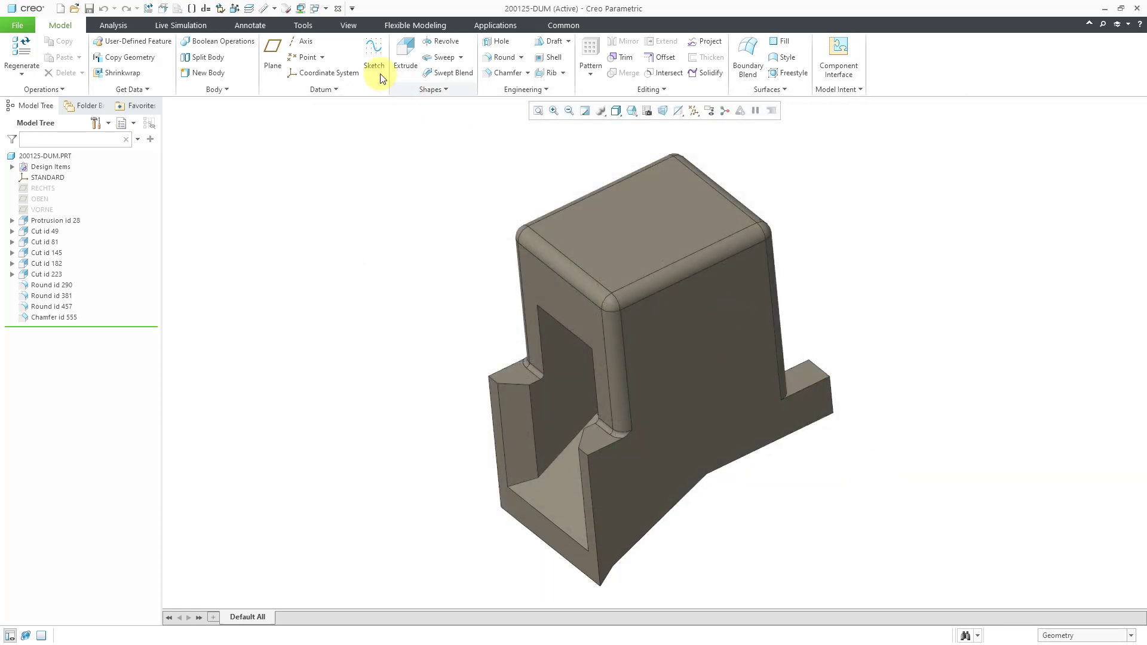
{"action": "left_click", "coordinate": [326, 8]}
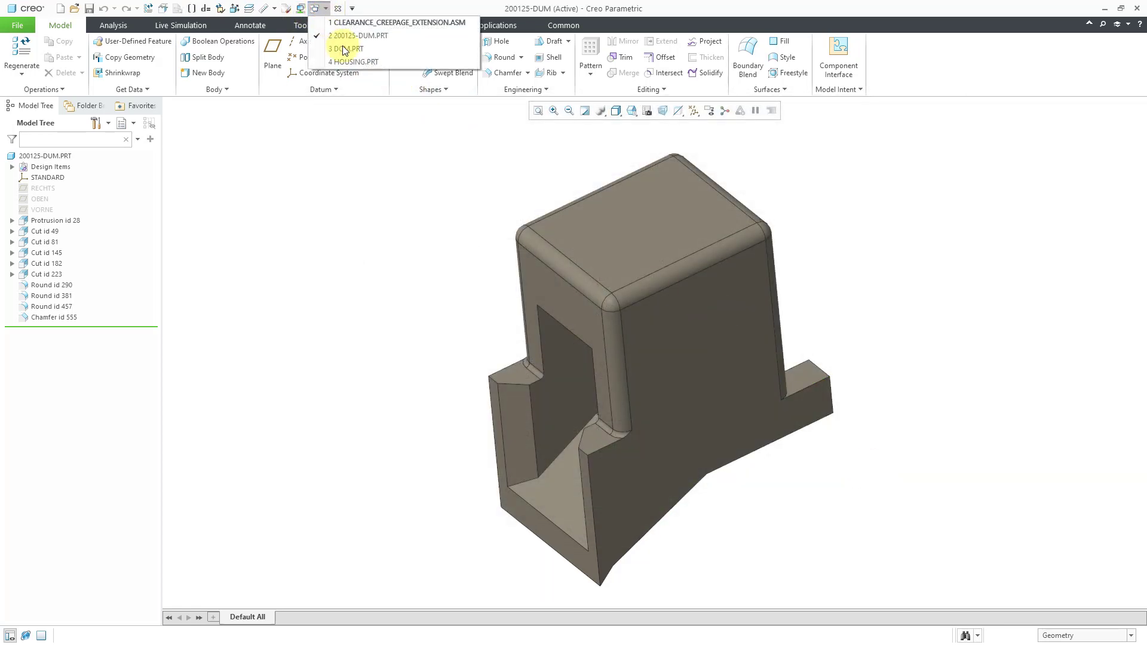
{"action": "left_click", "coordinate": [345, 51]}
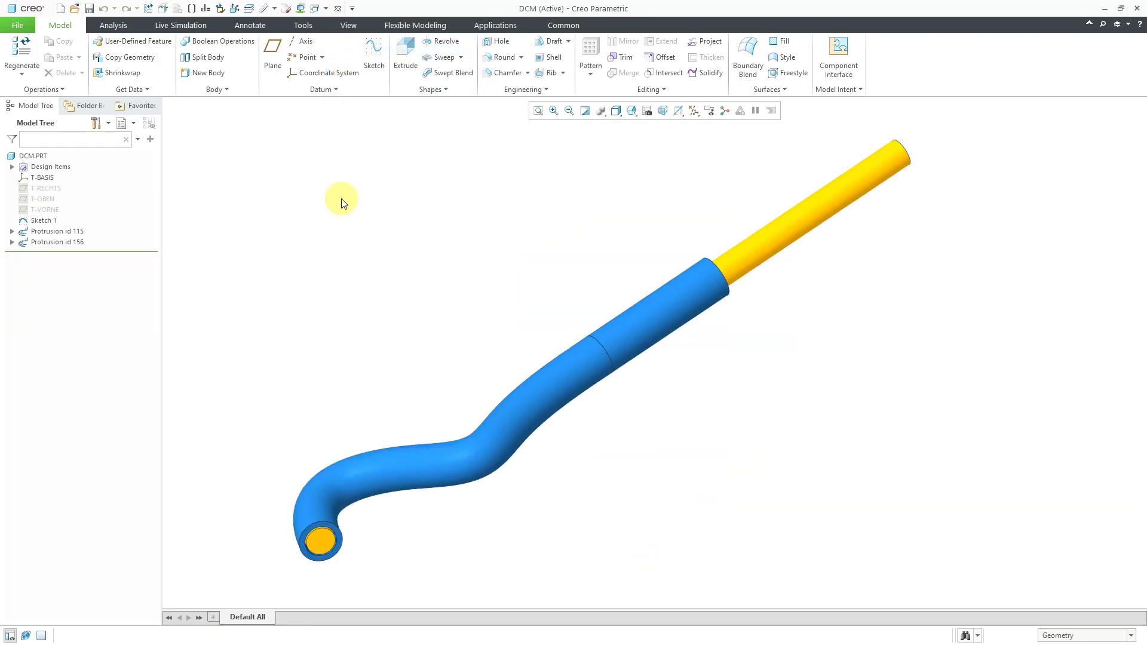
Step: Open DCM's Parameters showing COMPARATIVE_TRACKING_INDEX 5, and orbit the tube upright
{"action": "left_click", "coordinate": [826, 89]}
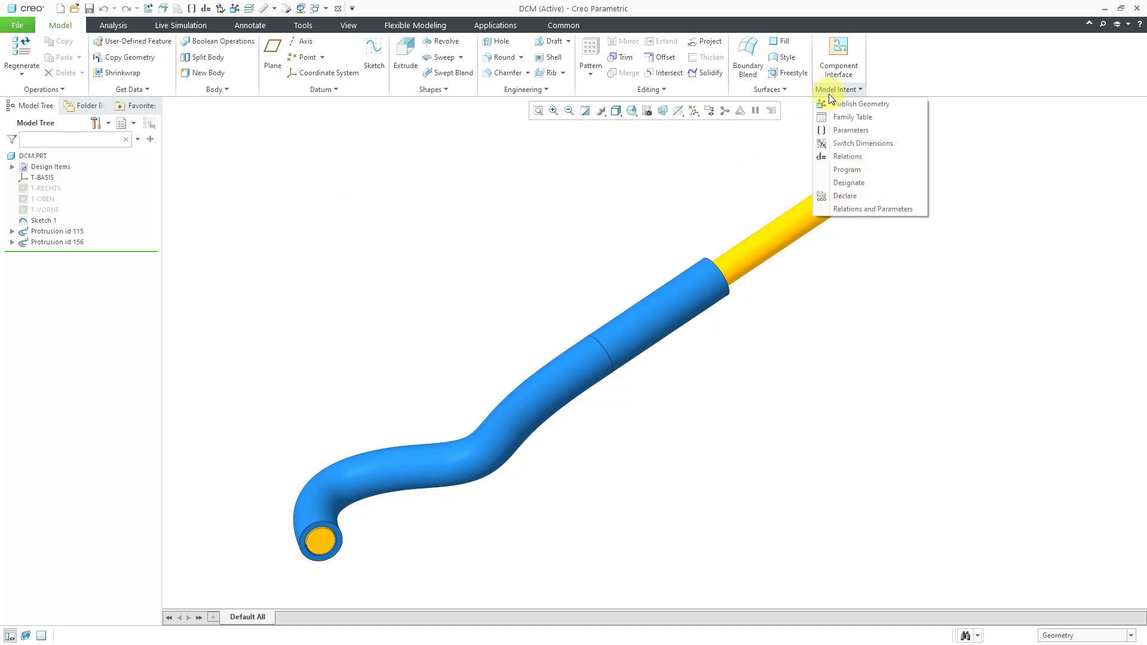
{"action": "left_click", "coordinate": [845, 129]}
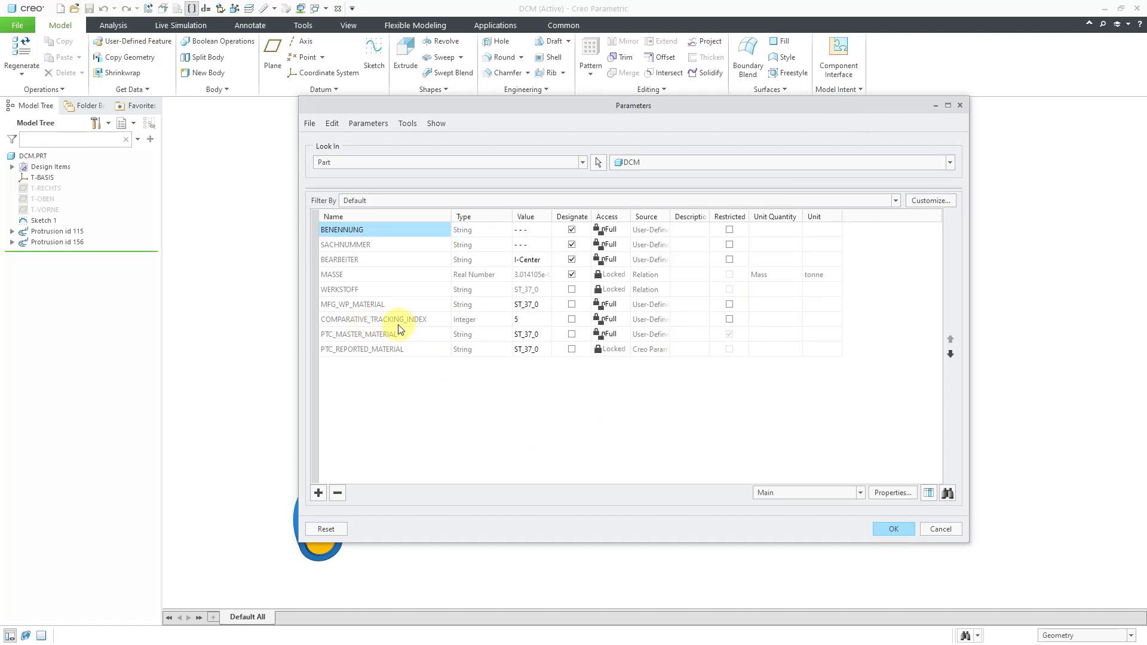
{"action": "left_click_drag", "start_coordinate": [690, 105], "coordinate": [830, 34]}
{"action": "scroll", "coordinate": [181, 363], "scroll_direction": "down", "scroll_amount": 4}
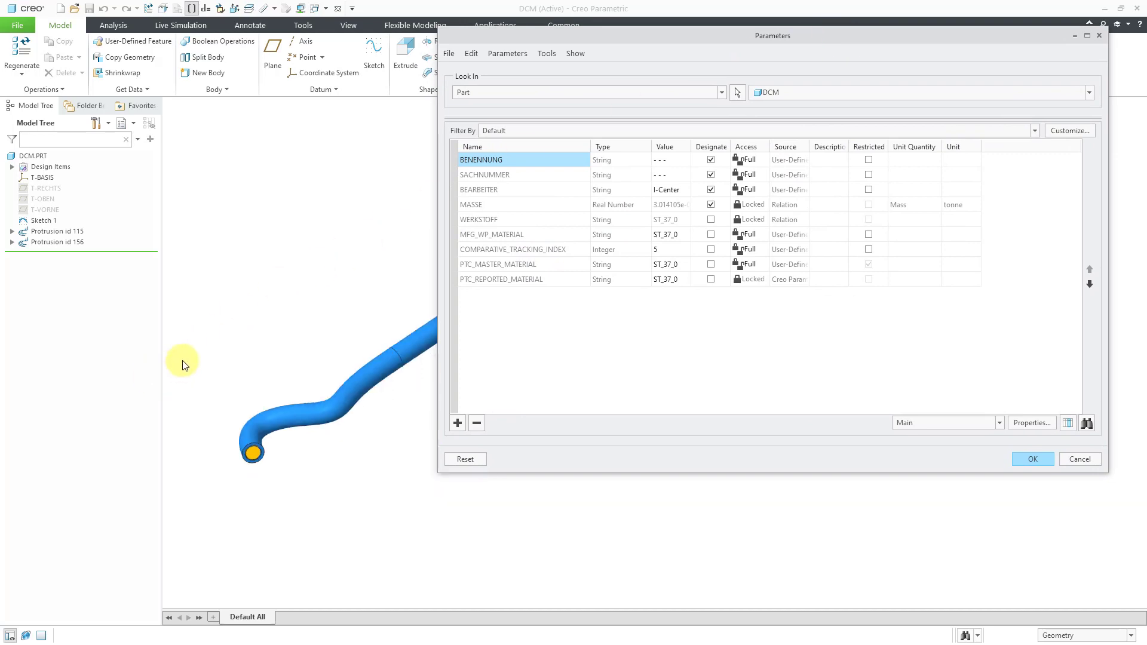
{"action": "middle_click_drag", "start_coordinate": [184, 362], "coordinate": [298, 508]}
{"action": "middle_click_drag", "start_coordinate": [305, 410], "coordinate": [335, 476], "text": "shift"}
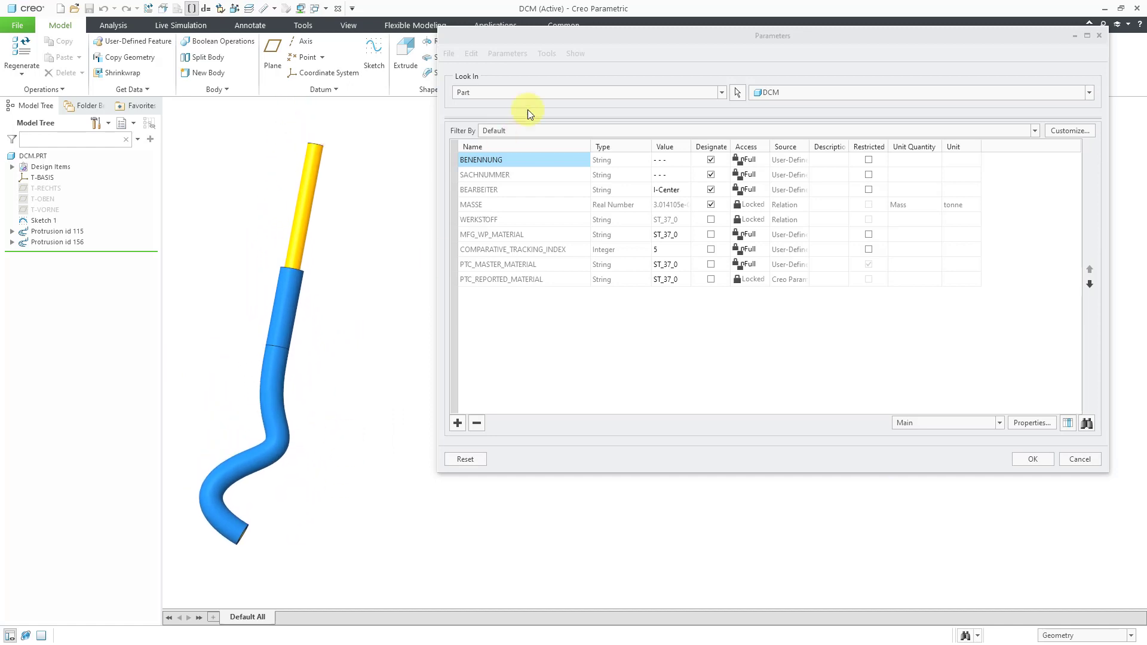
{"action": "left_click", "coordinate": [568, 95]}
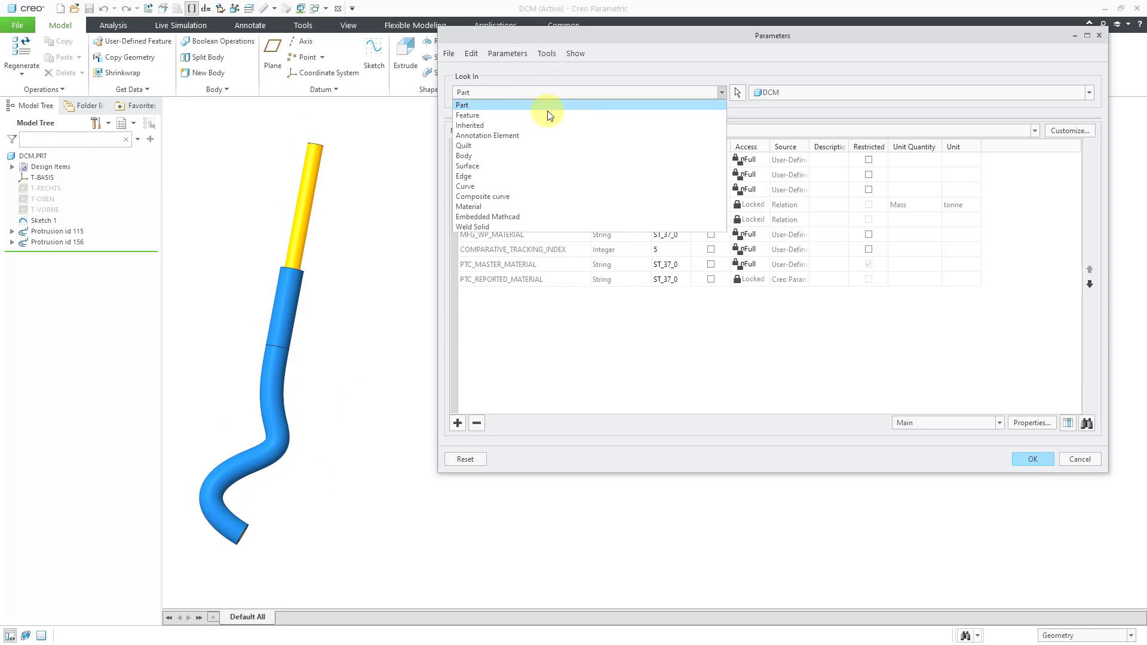
{"action": "left_click", "coordinate": [547, 113]}
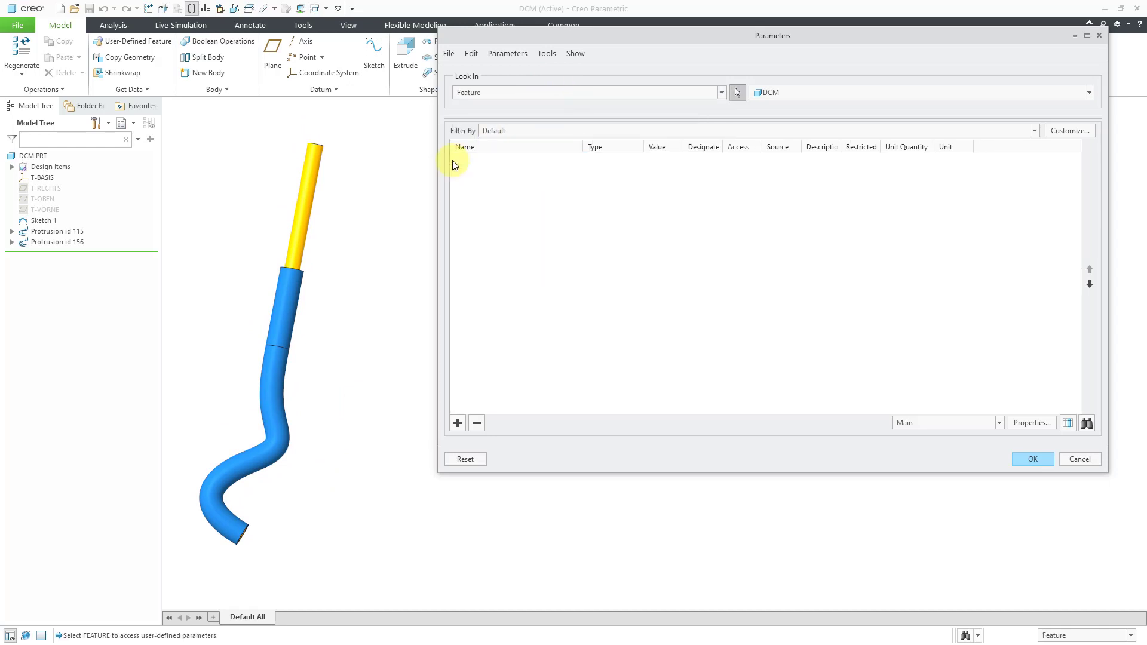
{"action": "left_click", "coordinate": [309, 209]}
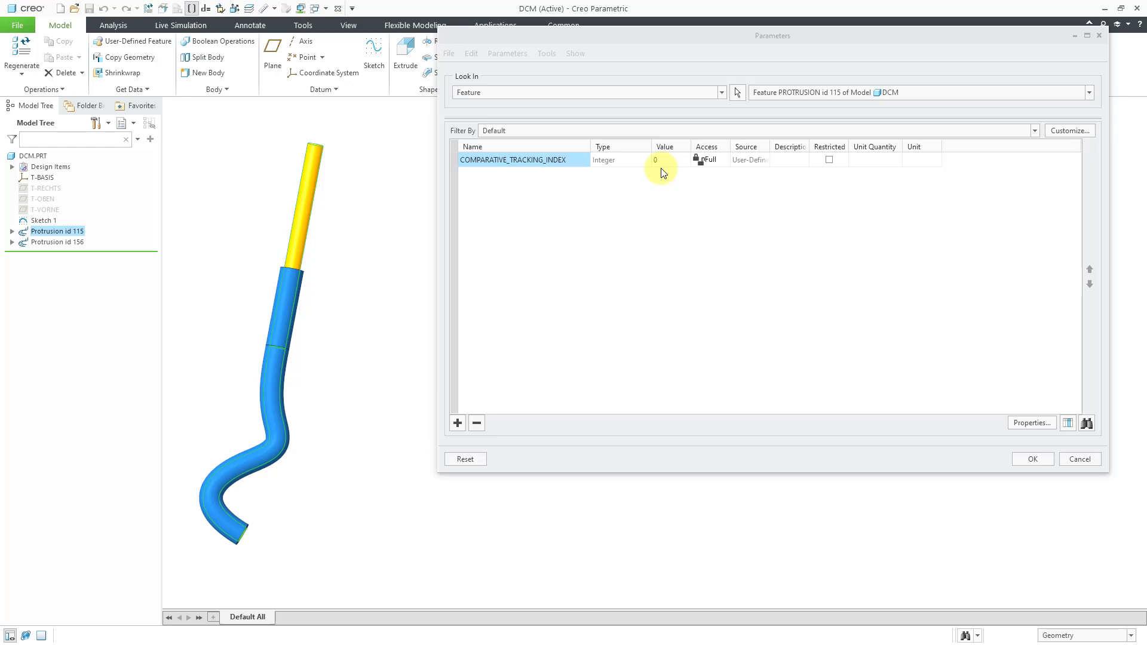
{"action": "left_click", "coordinate": [642, 92]}
{"action": "left_click", "coordinate": [639, 105]}
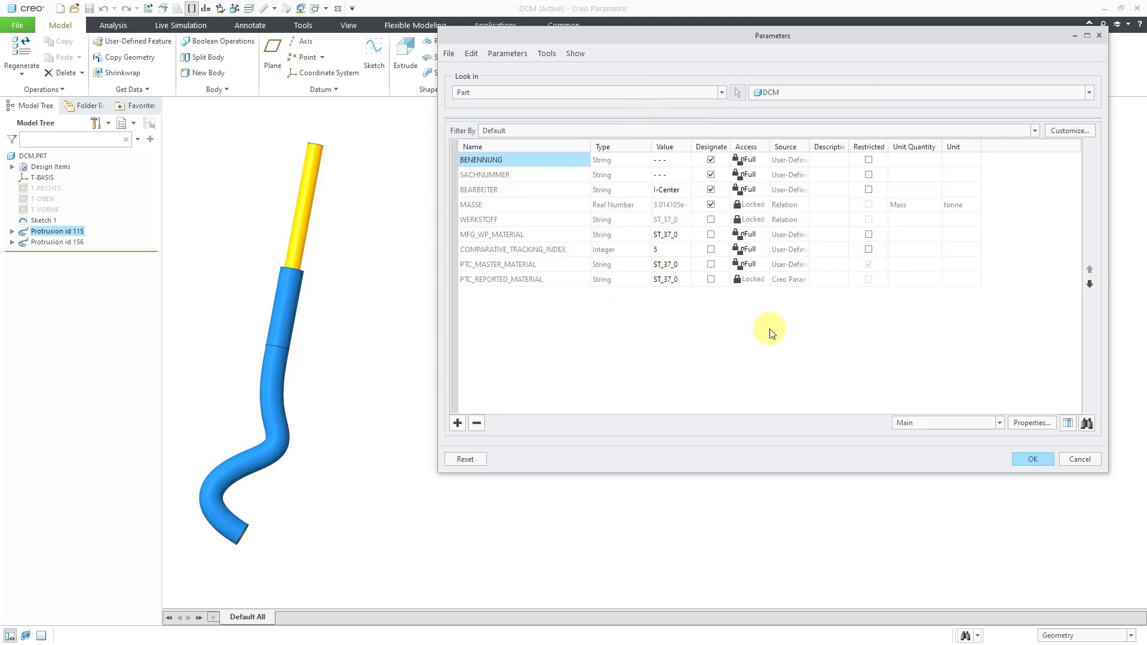
Step: Cancel the Parameters dialog and switch back to the CLEARANCE_CREEPAGE_EXTENSION assembly window
{"action": "left_click", "coordinate": [1067, 460]}
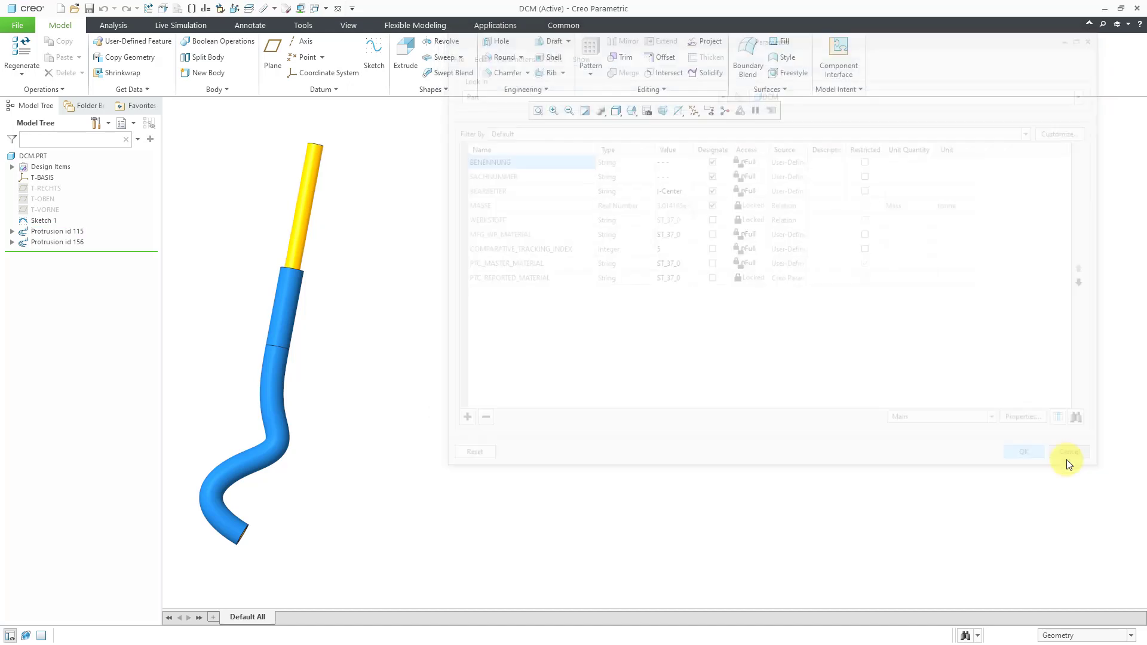
{"action": "left_click", "coordinate": [327, 9]}
{"action": "left_click", "coordinate": [395, 23]}
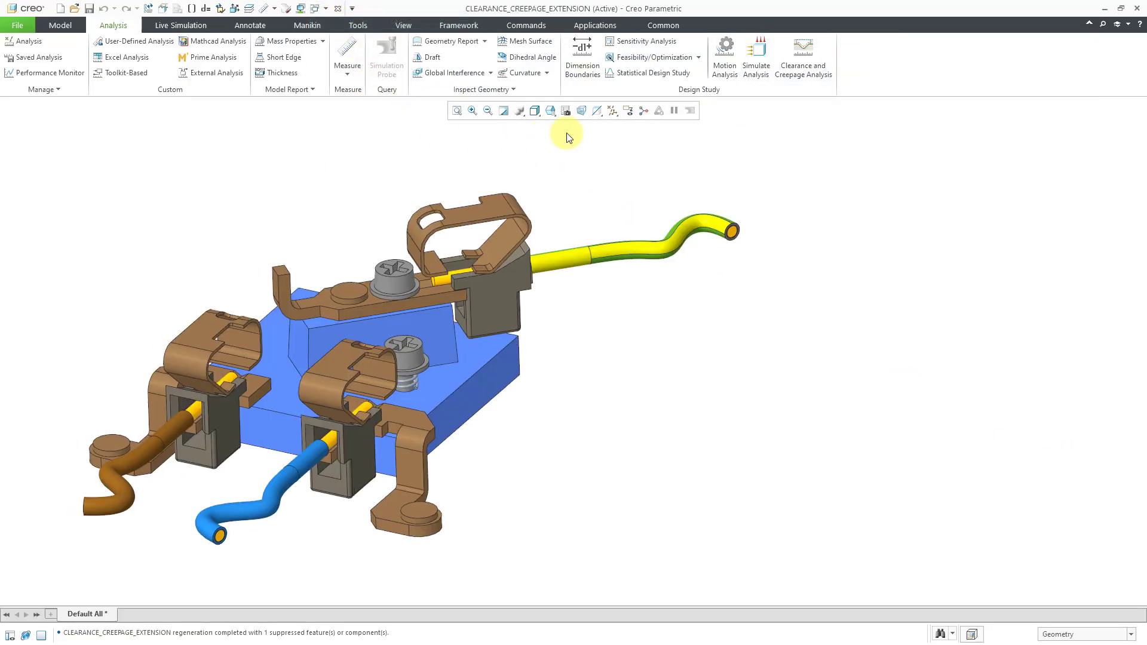
Step: Reopen Clearance and Creepage Analysis and scroll through the parts' CTI values
{"action": "left_click", "coordinate": [812, 57]}
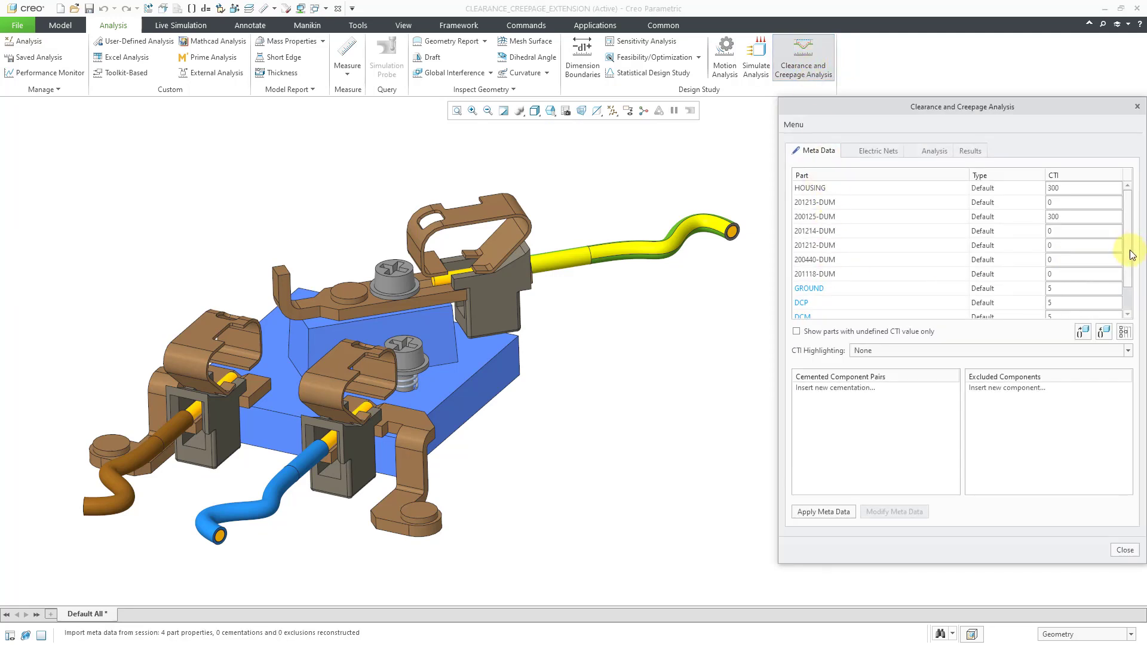
{"action": "scroll", "coordinate": [1129, 251], "scroll_direction": "down", "scroll_amount": 1}
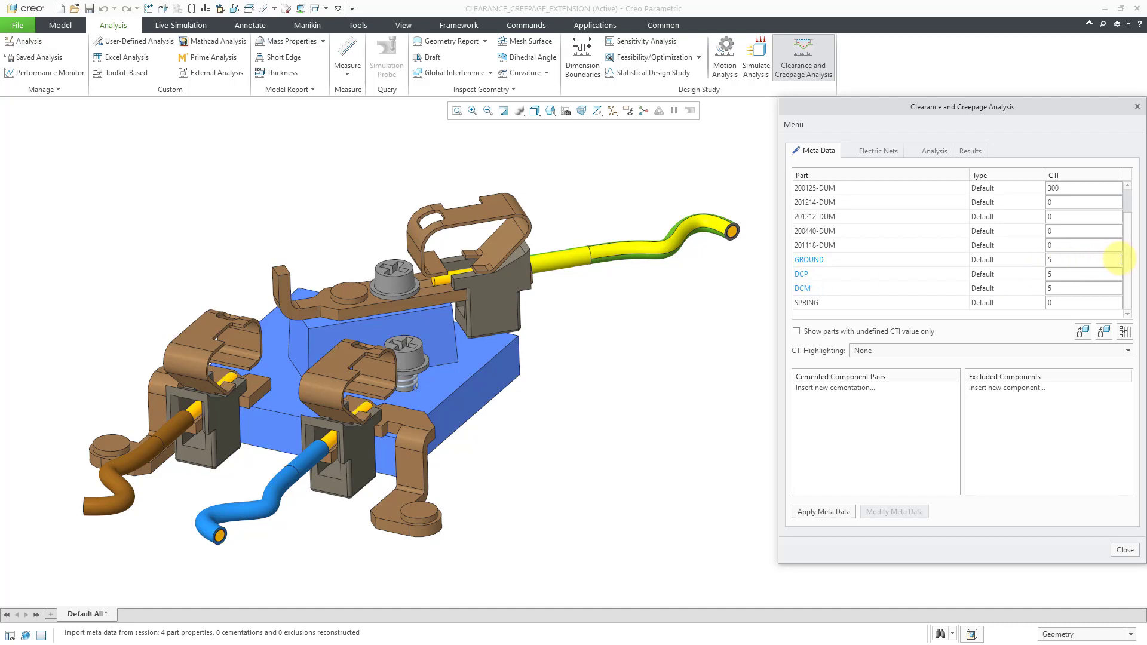
{"action": "scroll", "coordinate": [1125, 266], "scroll_direction": "up", "scroll_amount": 1}
{"action": "scroll", "coordinate": [1118, 251], "scroll_direction": "down", "scroll_amount": 1}
{"action": "scroll", "coordinate": [1120, 250], "scroll_direction": "up", "scroll_amount": 1}
{"action": "scroll", "coordinate": [1128, 235], "scroll_direction": "down", "scroll_amount": 1}
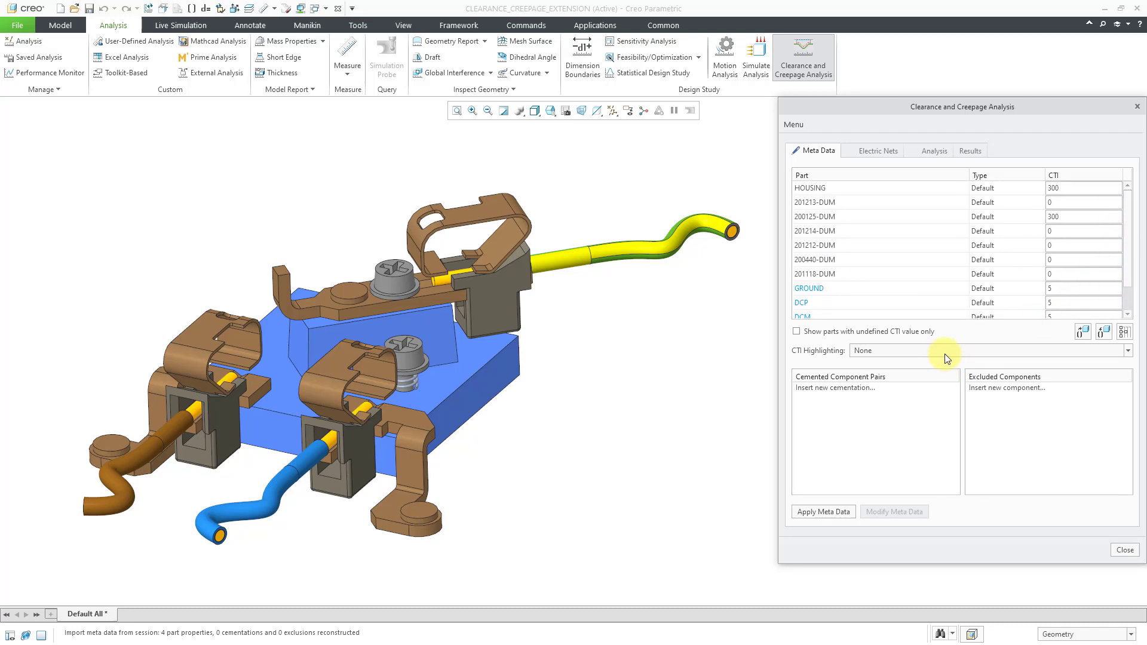
Step: Preview CTI highlighting for conductive, isolating and undefined parts, then set it to None
{"action": "left_click", "coordinate": [945, 352]}
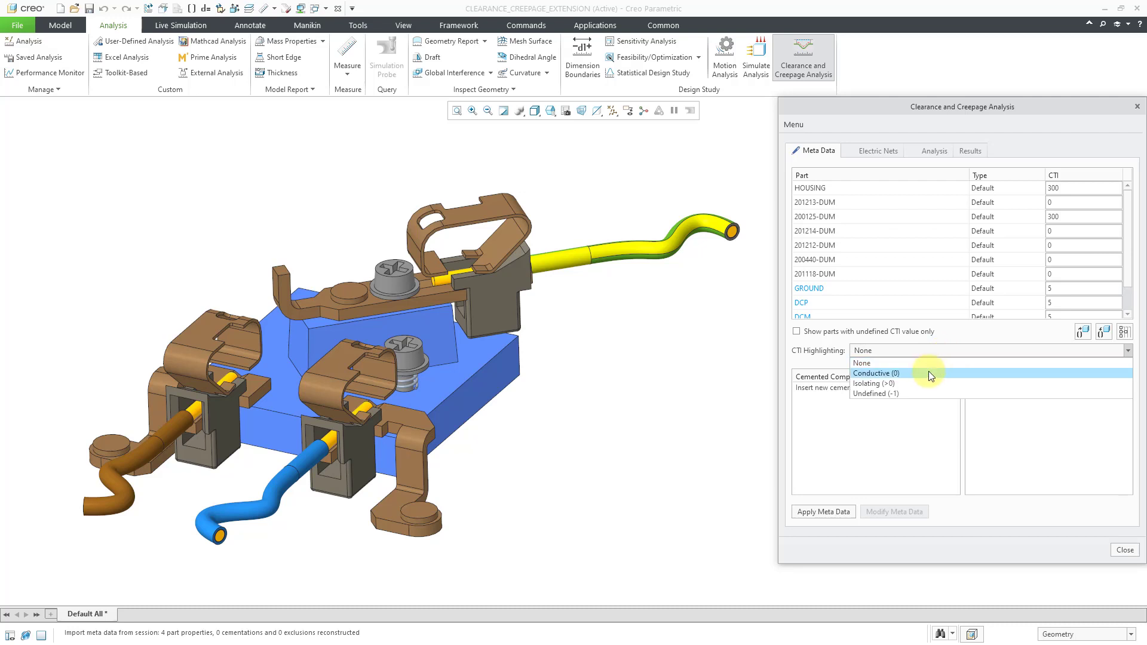
{"action": "left_click", "coordinate": [897, 373]}
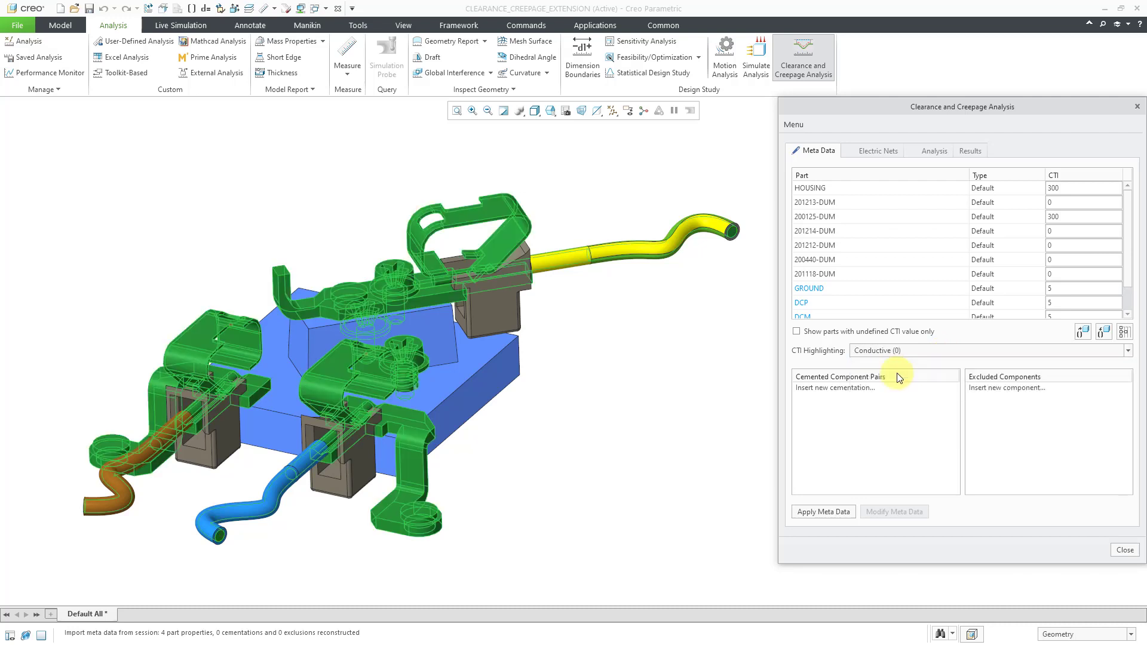
{"action": "left_click", "coordinate": [908, 349]}
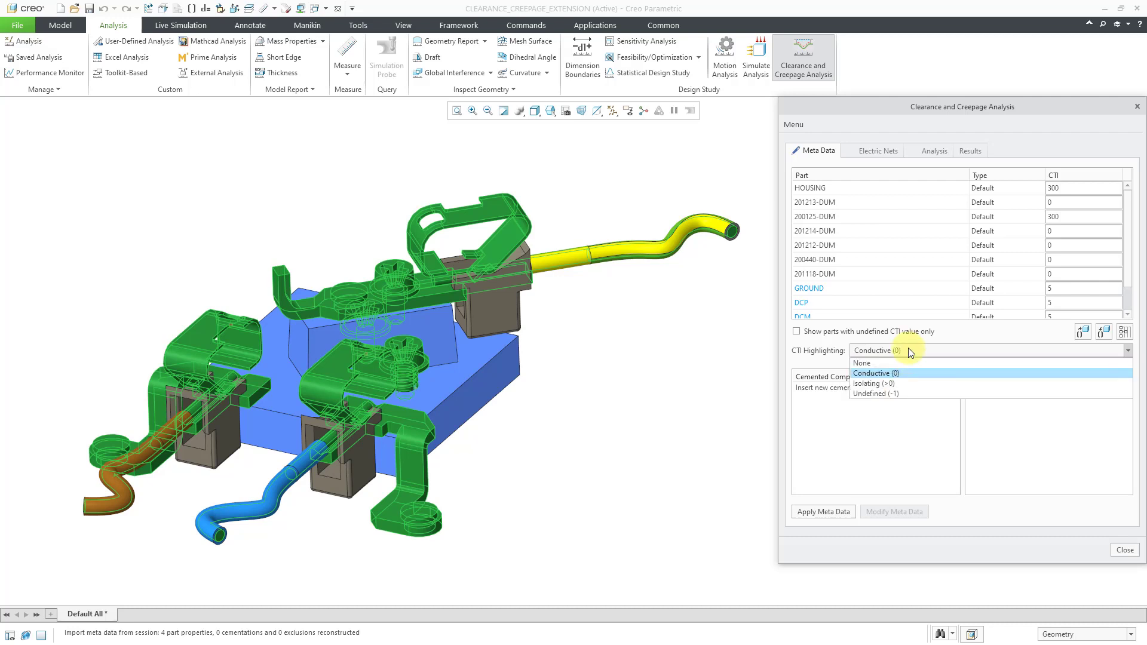
{"action": "left_click", "coordinate": [890, 382]}
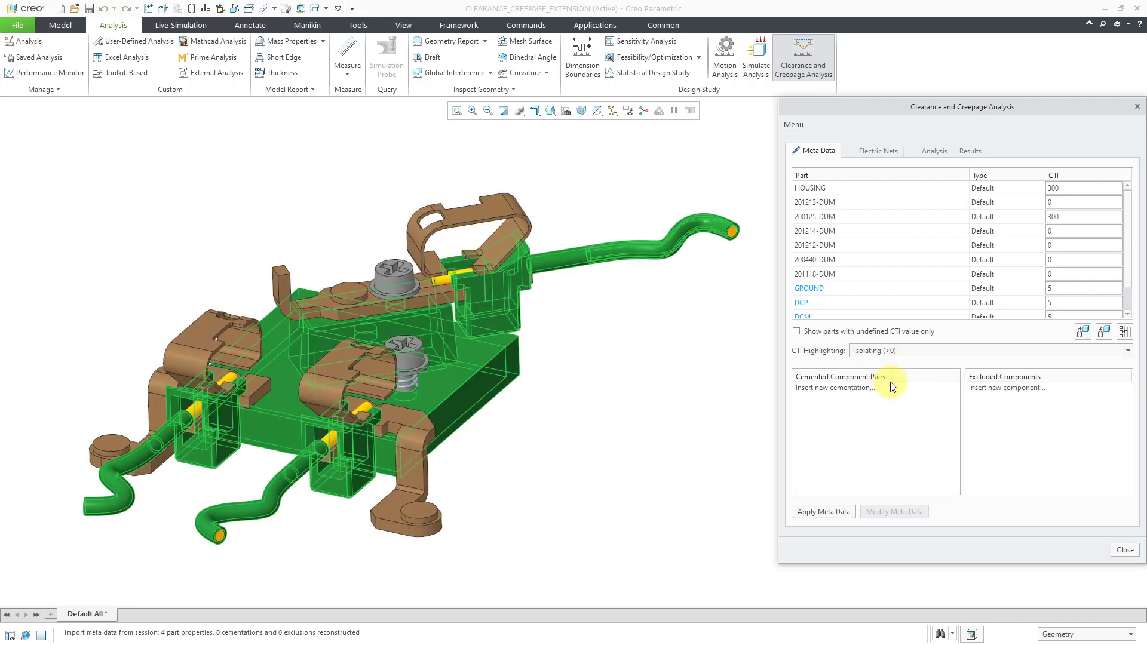
{"action": "left_click", "coordinate": [906, 350]}
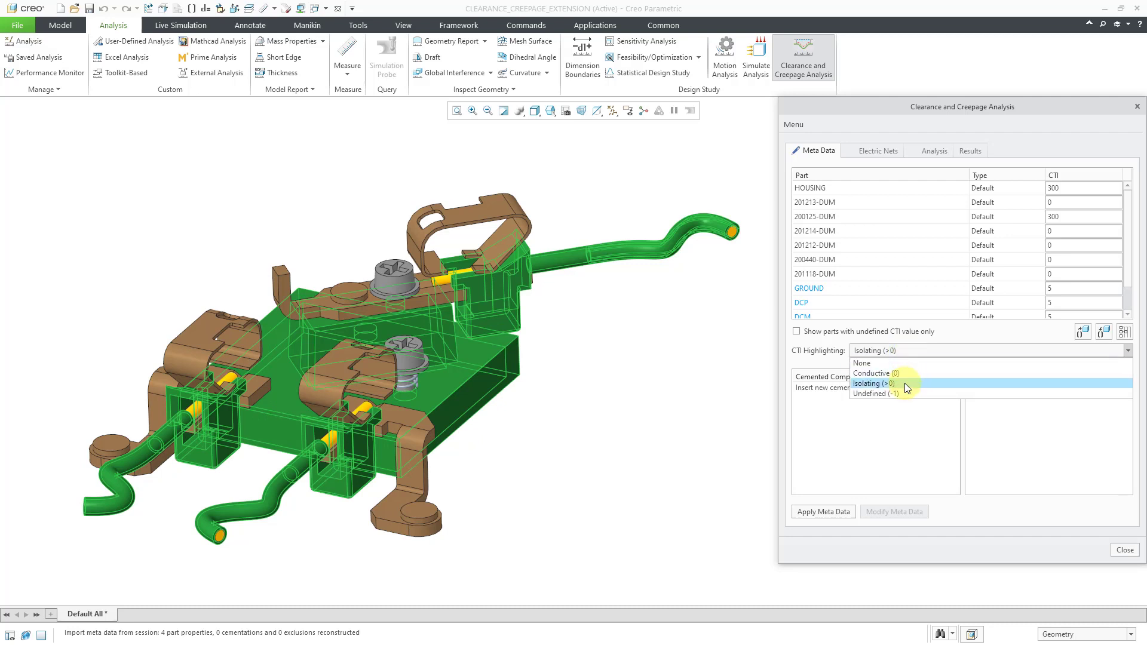
{"action": "left_click", "coordinate": [892, 394]}
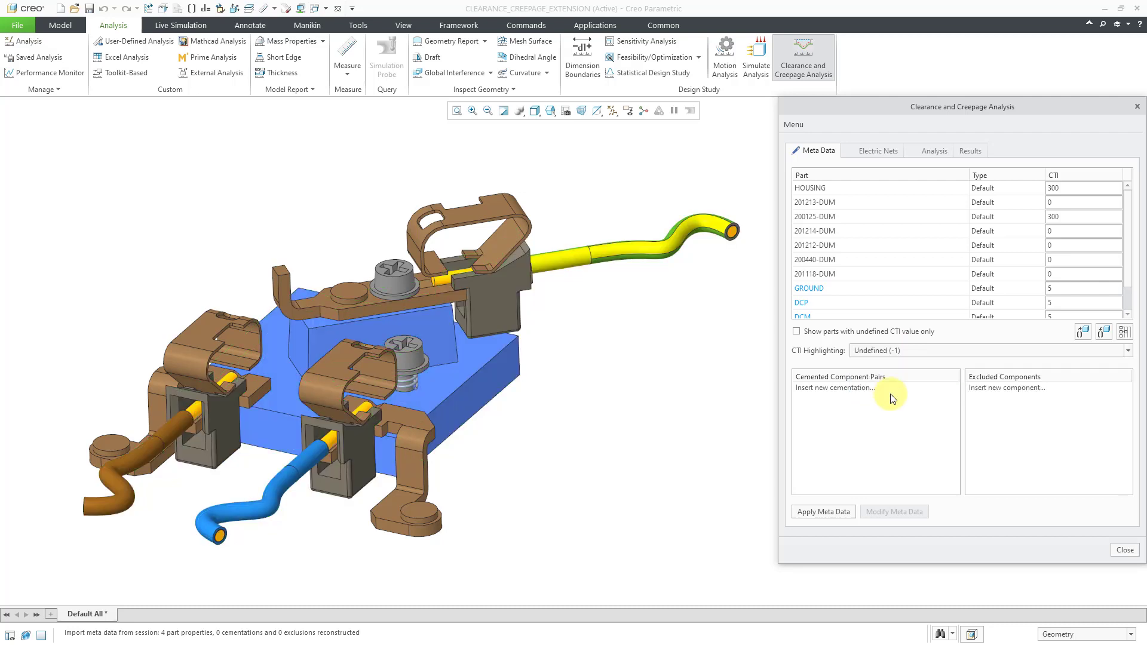
{"action": "left_click", "coordinate": [930, 351]}
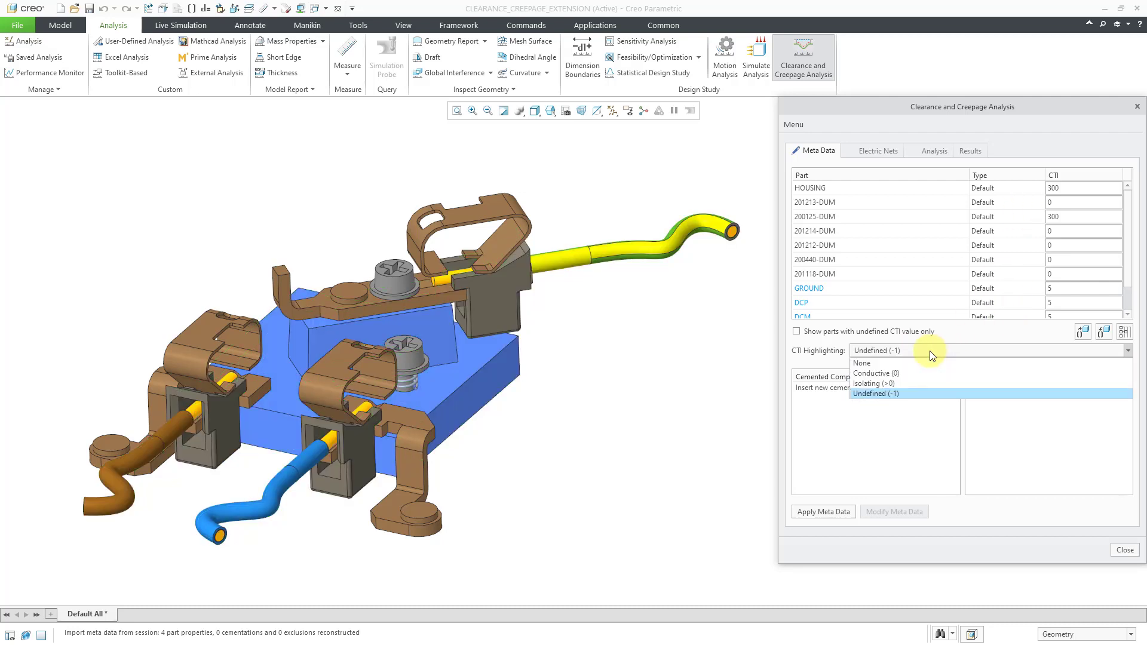
{"action": "left_click", "coordinate": [870, 365]}
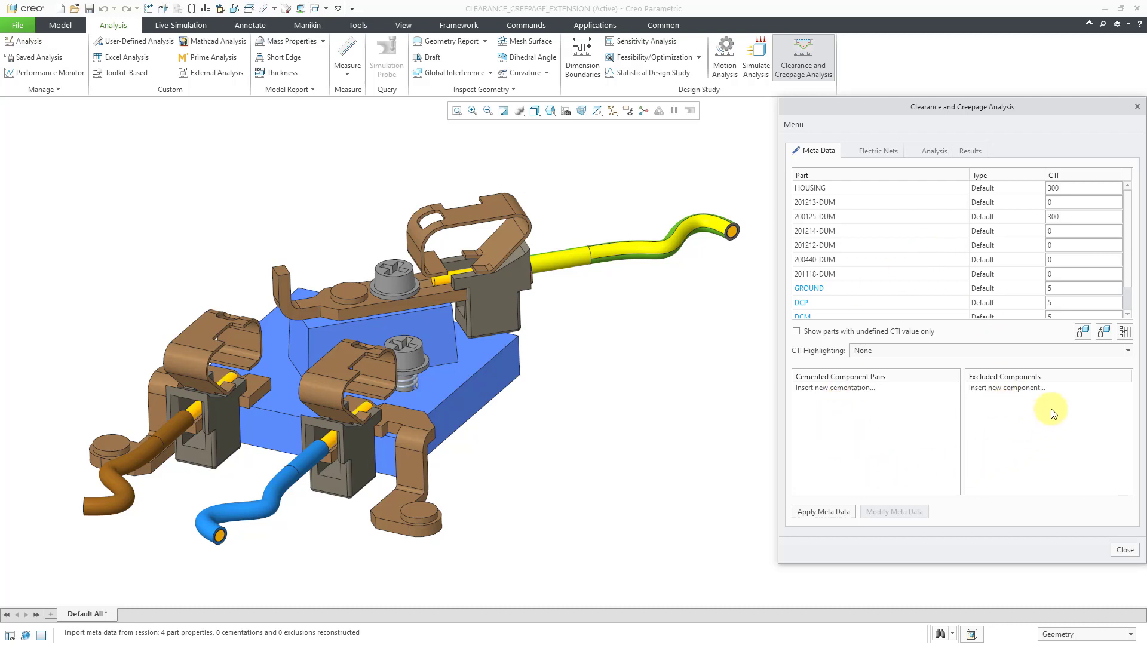
{"action": "left_click_drag", "start_coordinate": [1119, 289], "coordinate": [1096, 203]}
{"action": "scroll", "coordinate": [1059, 184], "scroll_direction": "down", "scroll_amount": 1}
{"action": "left_click", "coordinate": [878, 150]}
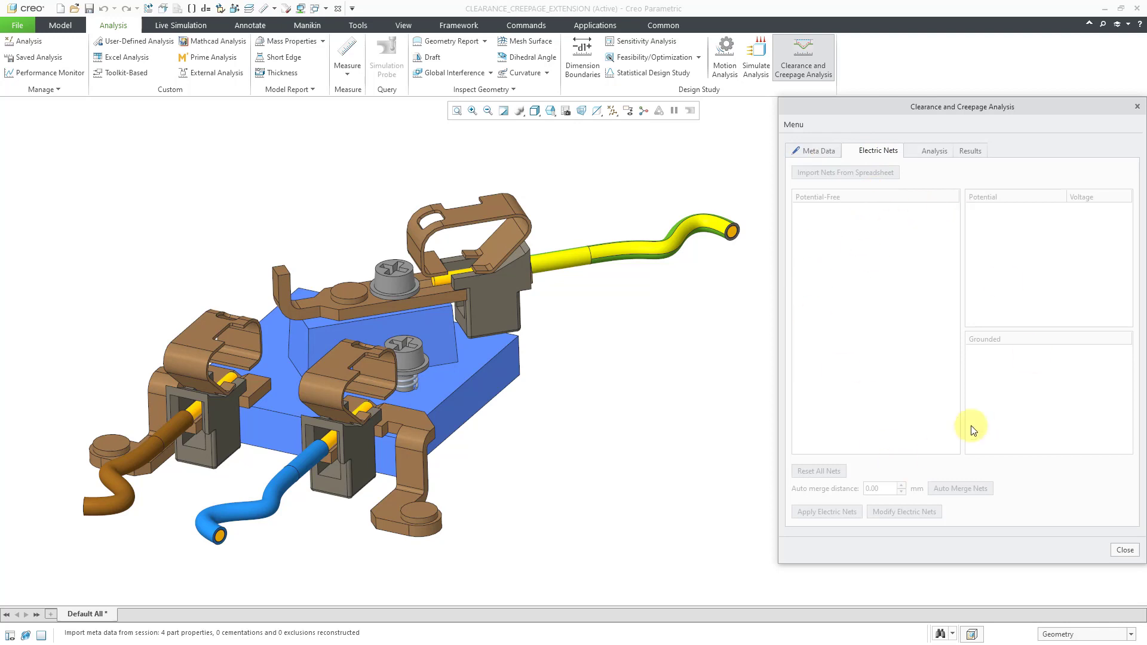
{"action": "left_click", "coordinate": [824, 153]}
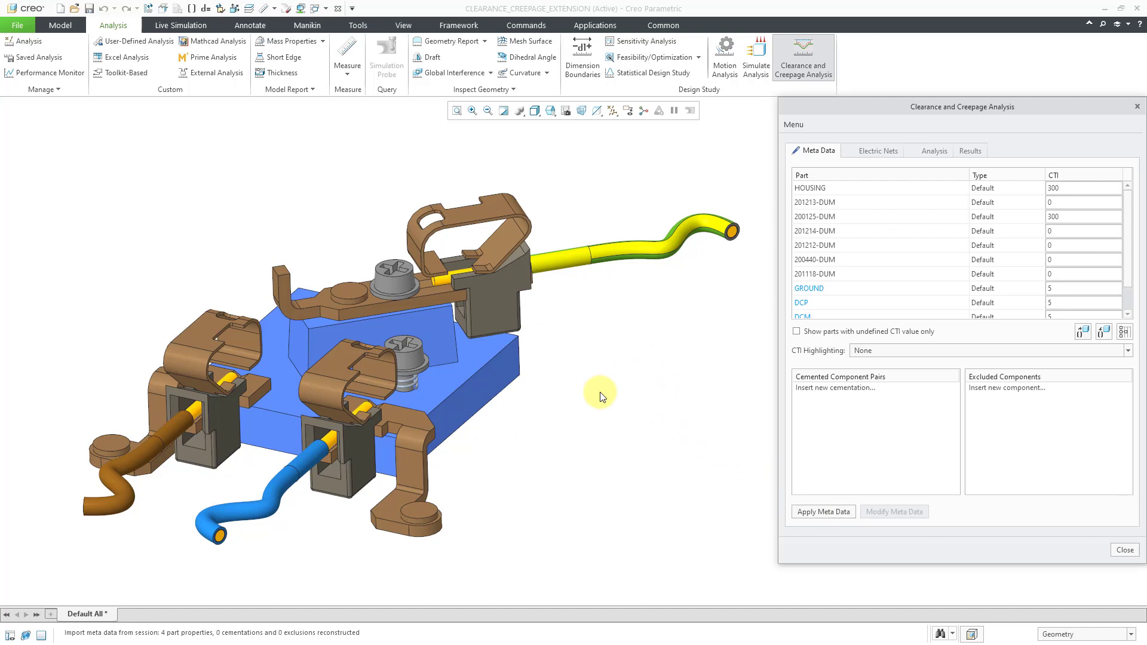
Step: Run Apply Meta Data to discretize the assembly into electric nets
{"action": "left_click", "coordinate": [832, 514]}
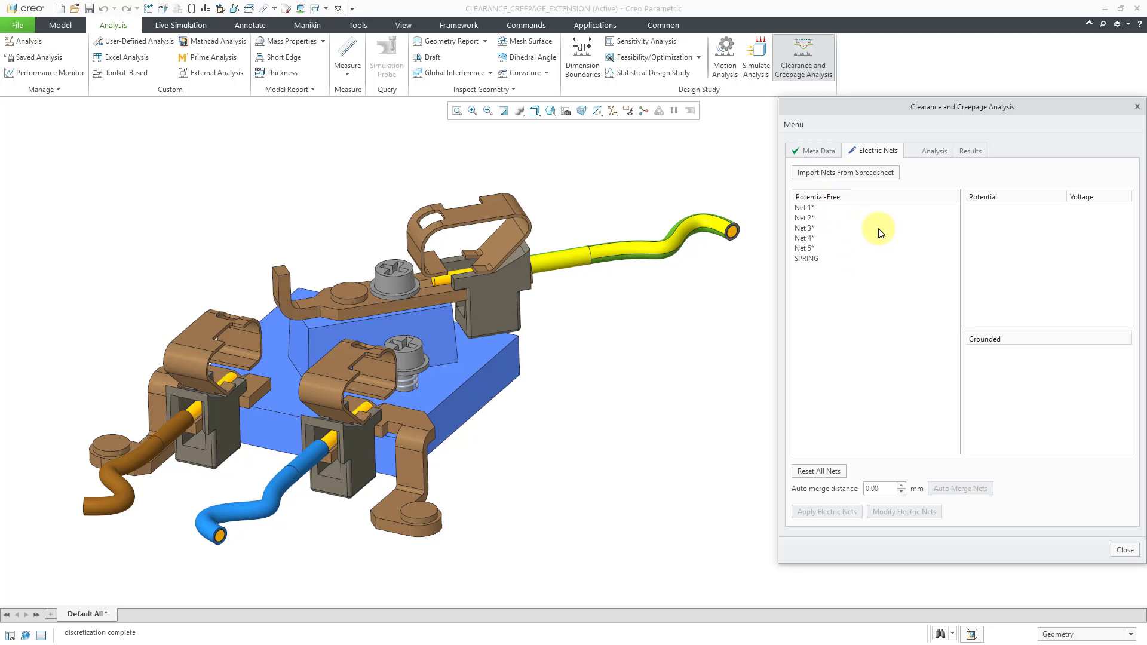
{"action": "left_click", "coordinate": [808, 208]}
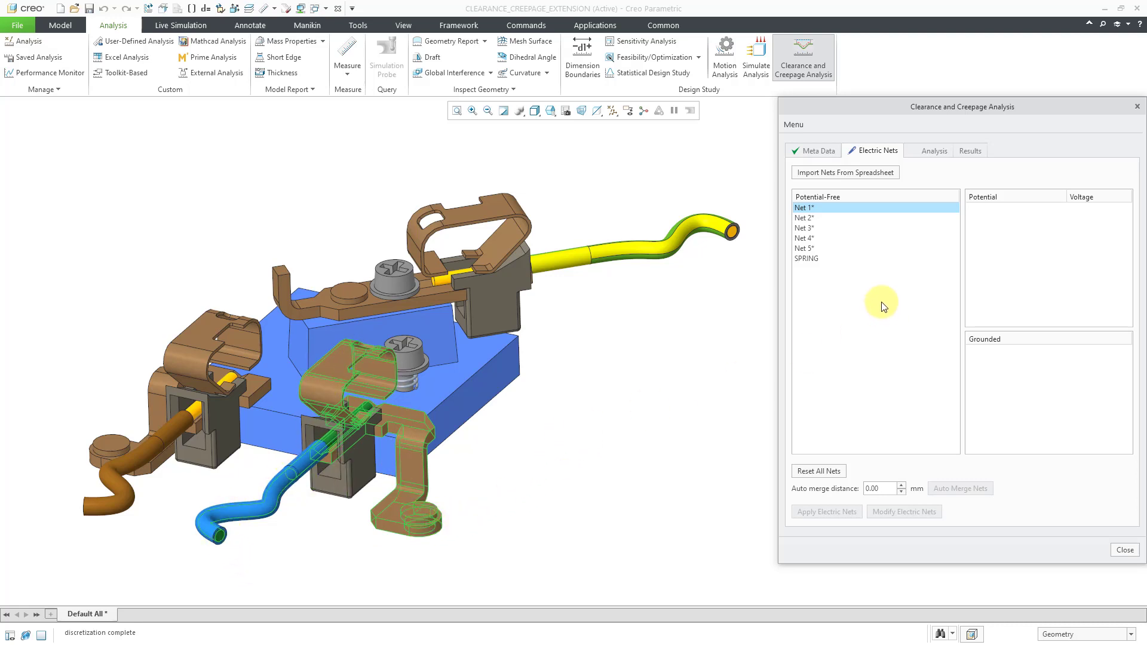
{"action": "left_click", "coordinate": [805, 218]}
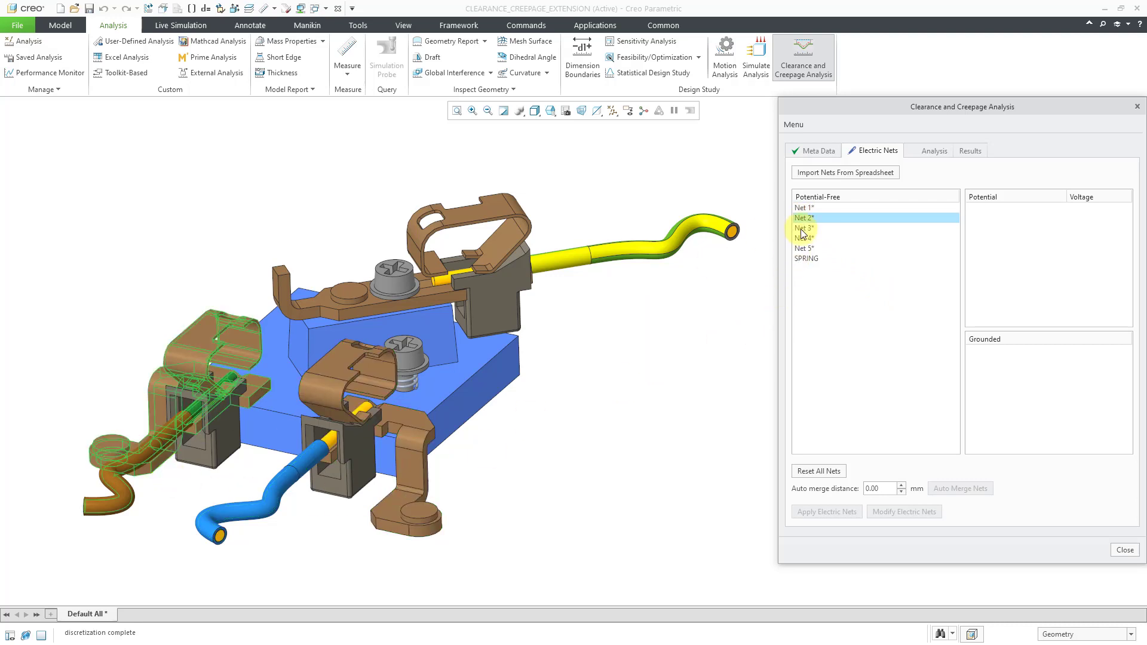
{"action": "left_click", "coordinate": [805, 228]}
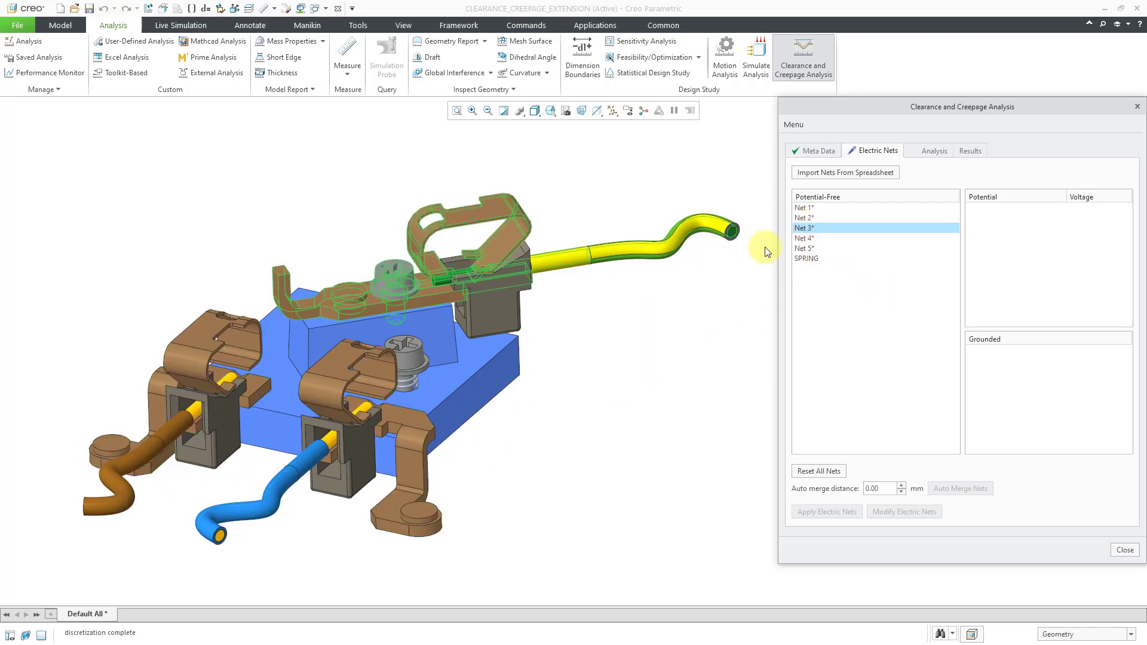
{"action": "left_click", "coordinate": [807, 239]}
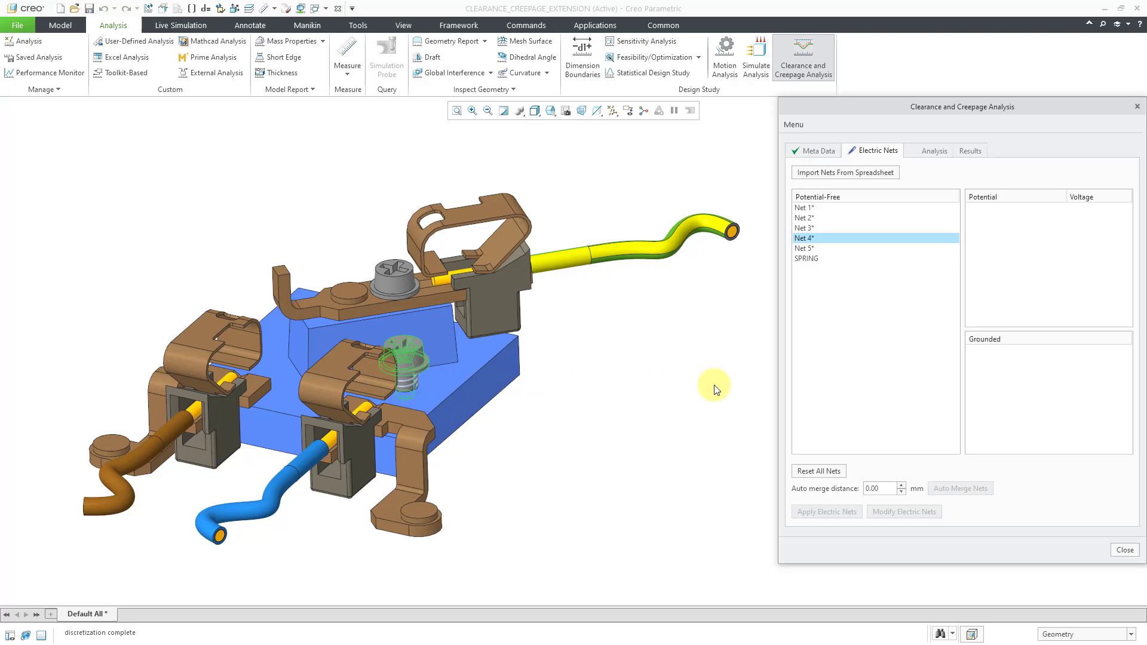
{"action": "left_click", "coordinate": [808, 248]}
{"action": "mouse_move", "coordinate": [545, 365]}
{"action": "middle_mouse_down"}
{"action": "mouse_move", "coordinate": [581, 323]}
{"action": "mouse_move", "coordinate": [643, 343]}
{"action": "mouse_move", "coordinate": [639, 354]}
{"action": "mouse_move", "coordinate": [538, 189]}
{"action": "middle_mouse_up"}
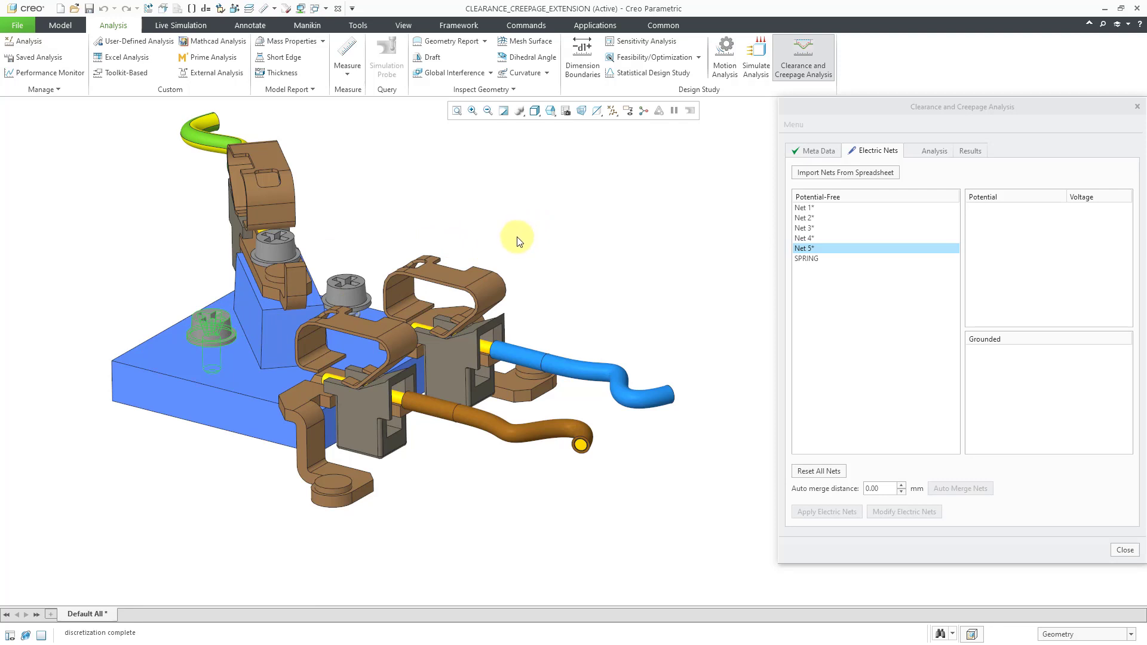
{"action": "left_click", "coordinate": [808, 259]}
{"action": "middle_click_drag", "start_coordinate": [458, 318], "coordinate": [357, 328]}
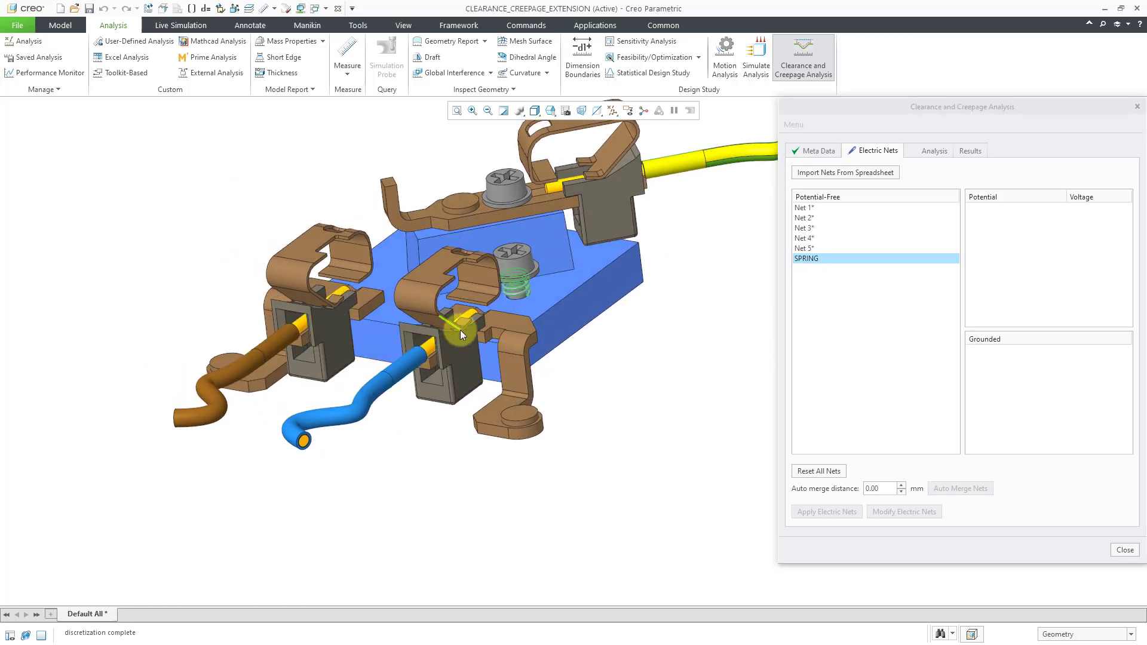
{"action": "middle_click_drag", "start_coordinate": [460, 330], "coordinate": [392, 354]}
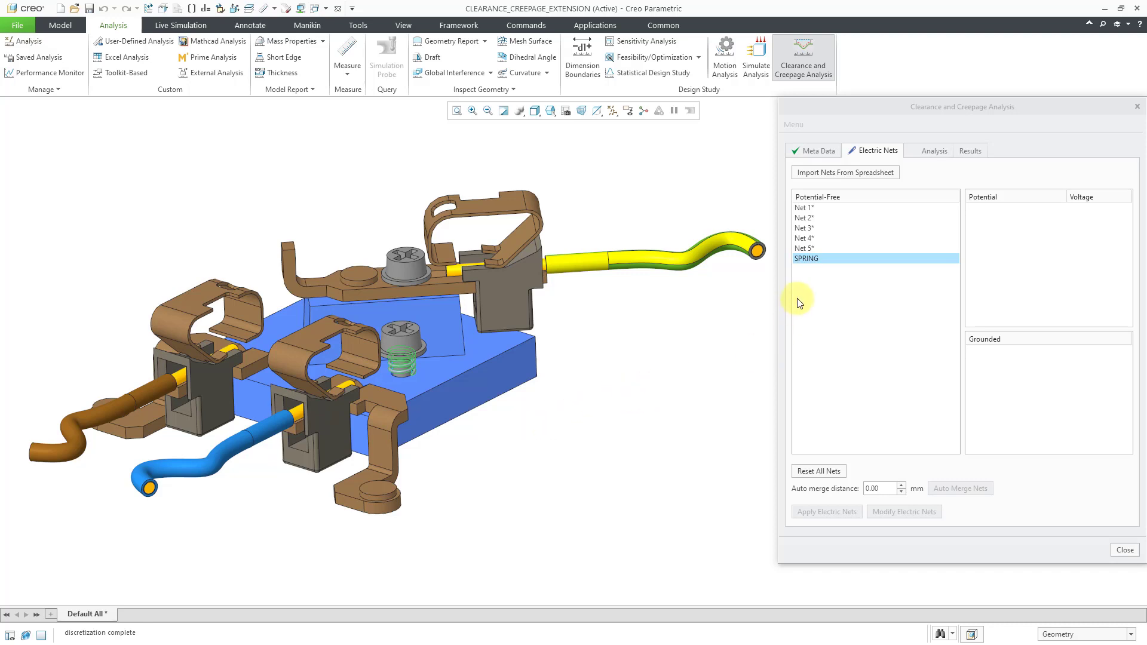
Step: Set Net 1* and Net 2* as potential nets at 220.00 V
{"action": "left_click", "coordinate": [807, 208]}
{"action": "right_click", "coordinate": [808, 212]}
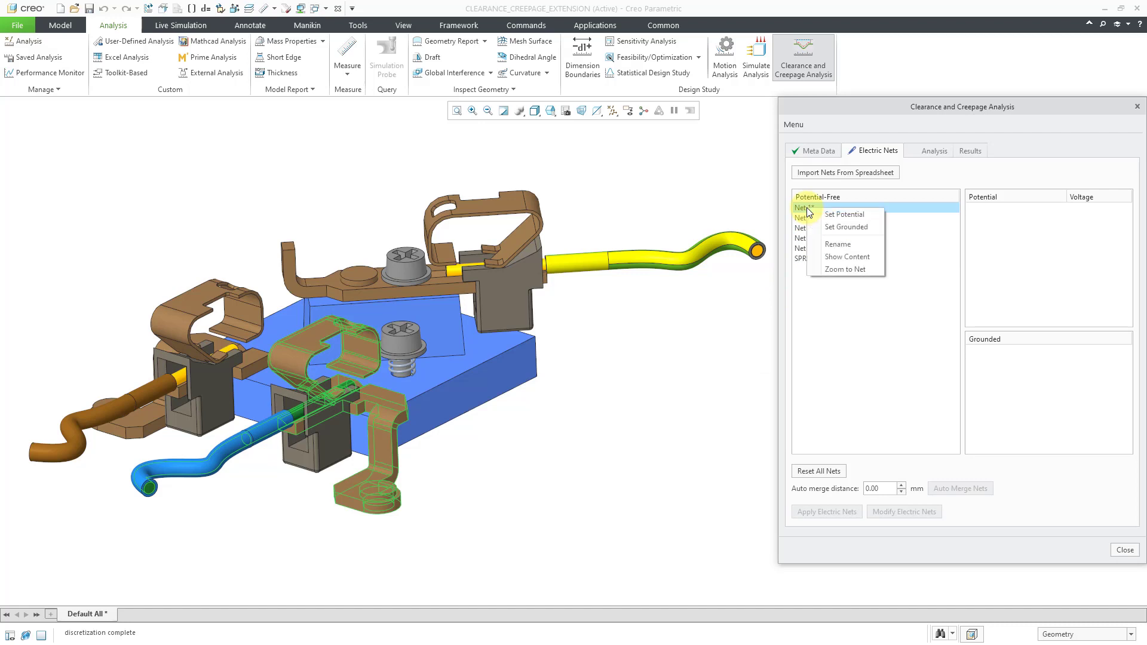
{"action": "left_click", "coordinate": [843, 215]}
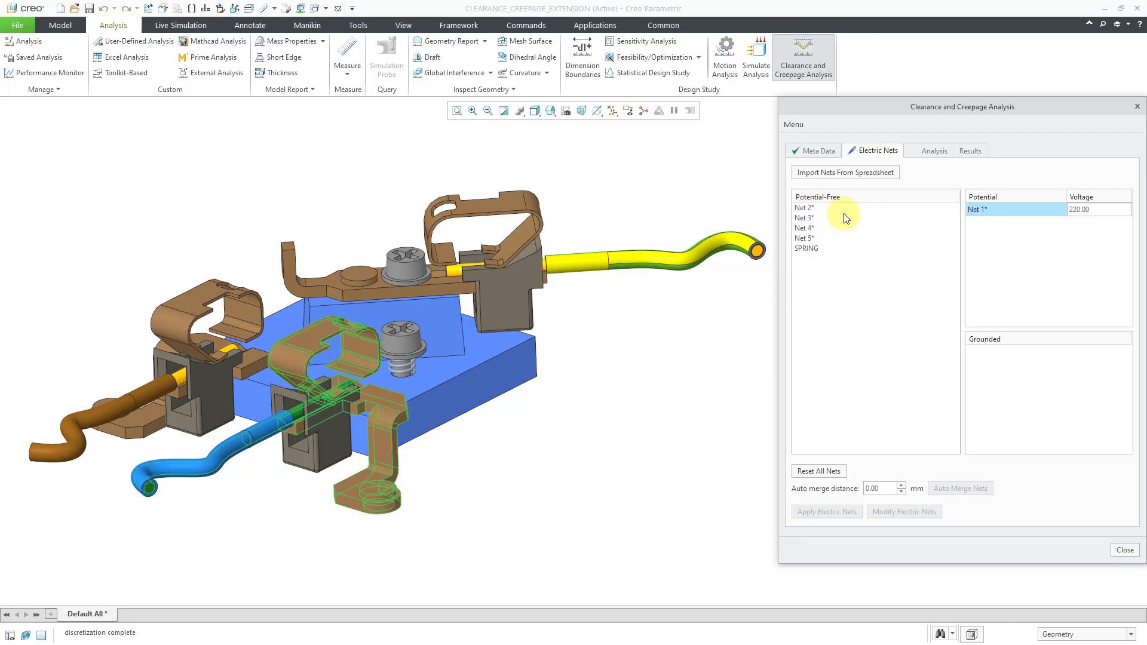
{"action": "left_click", "coordinate": [805, 209]}
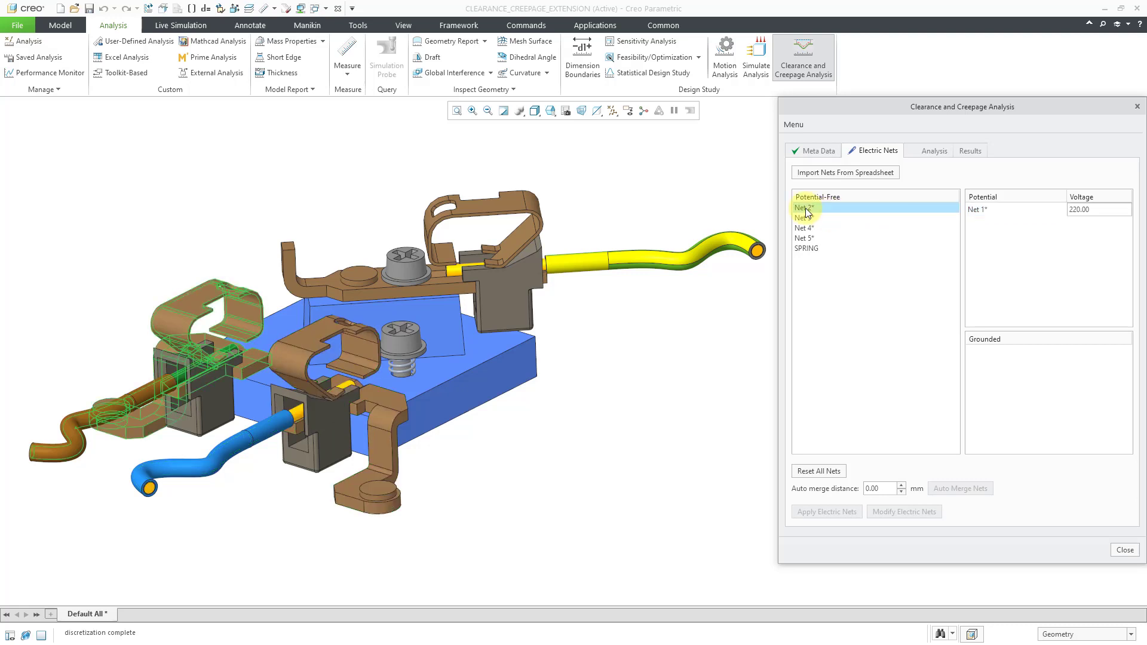
{"action": "right_click", "coordinate": [806, 213]}
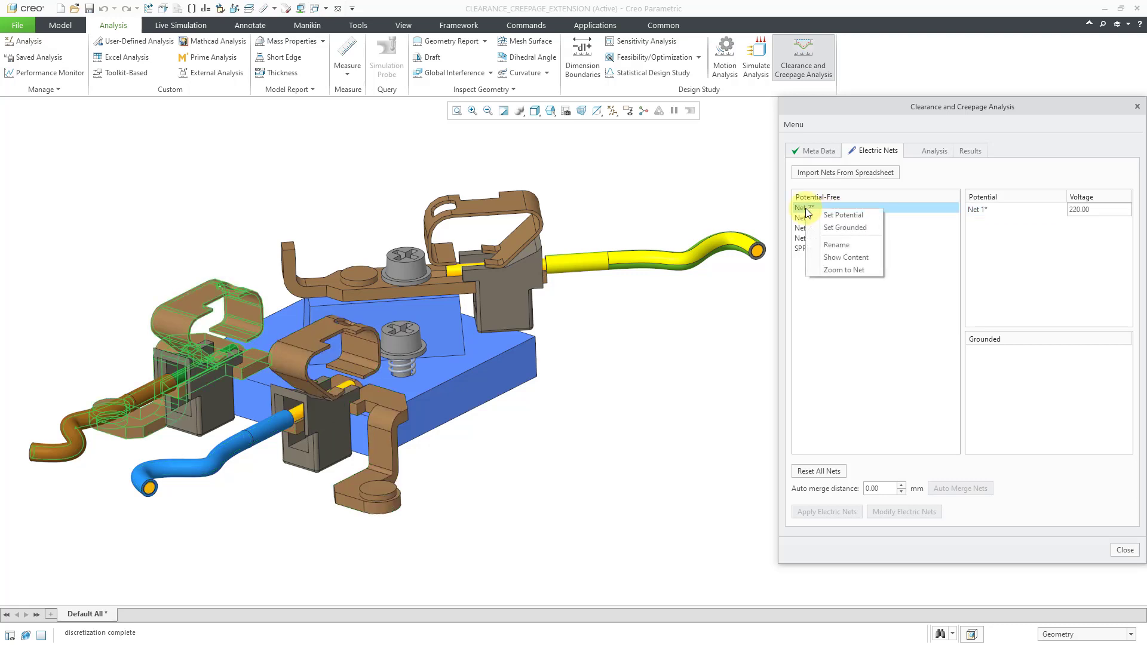
{"action": "left_click", "coordinate": [843, 216]}
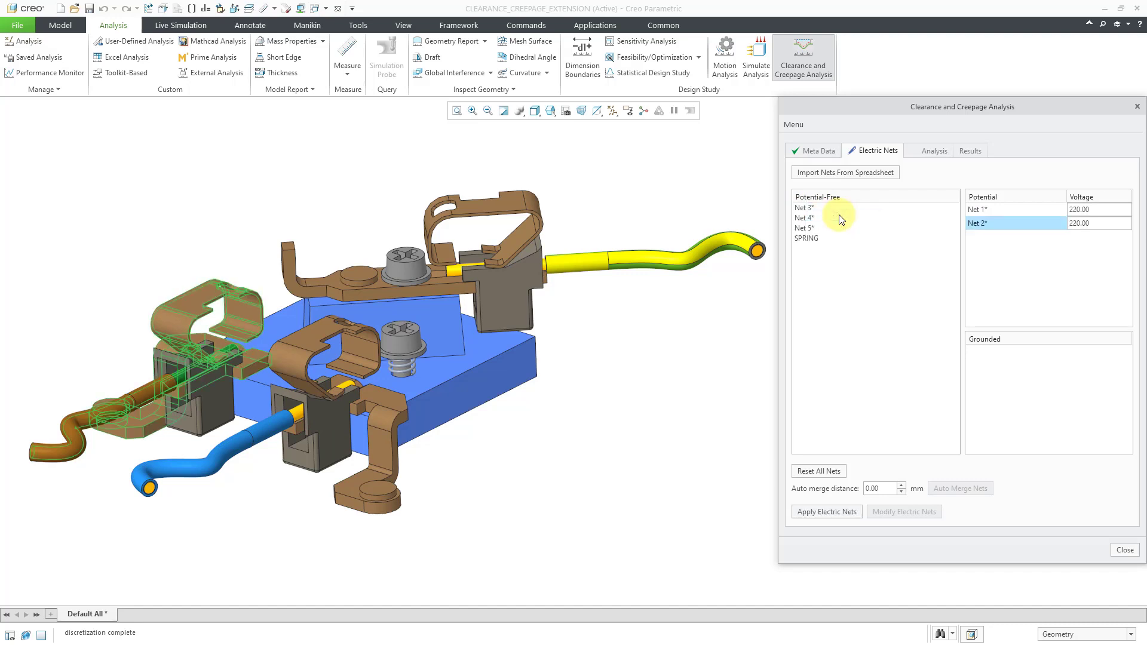
Step: Make Net 3* grounded, leaving Net 4* unchanged and deselected
{"action": "left_click", "coordinate": [805, 209]}
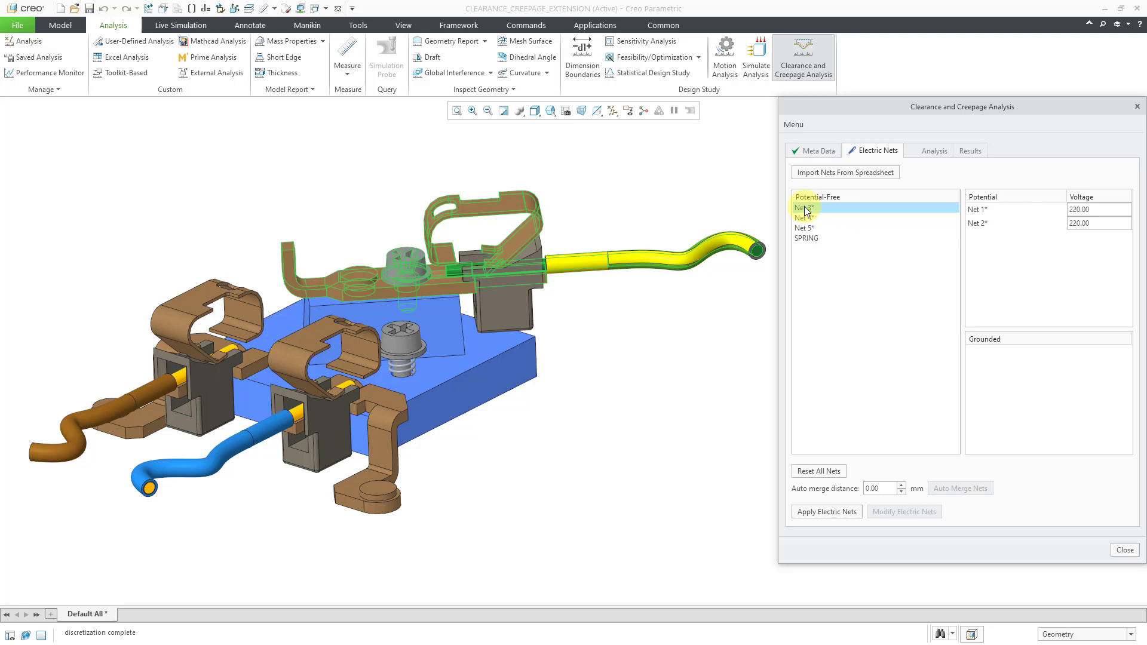
{"action": "right_click", "coordinate": [805, 210]}
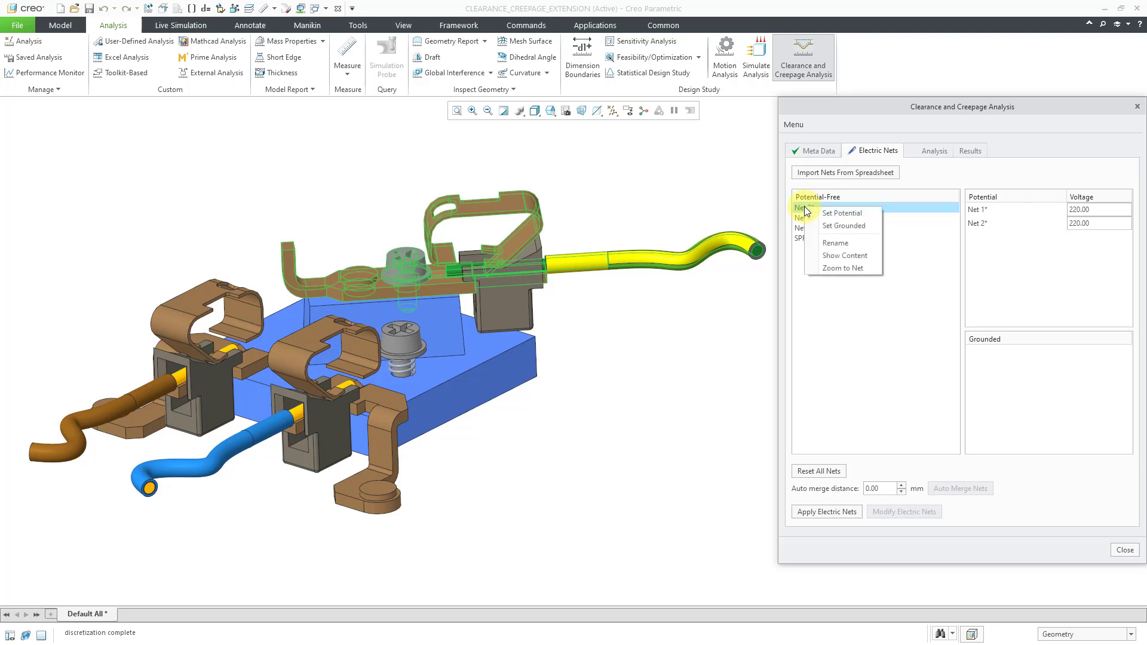
{"action": "left_click", "coordinate": [851, 227]}
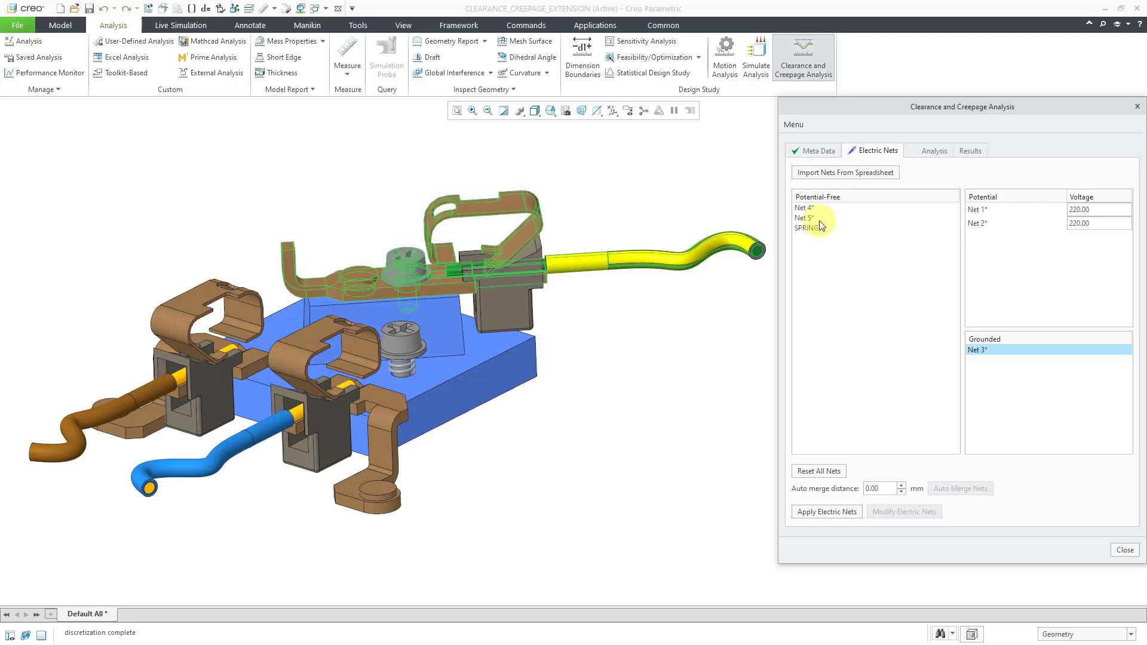
{"action": "right_click", "coordinate": [808, 209]}
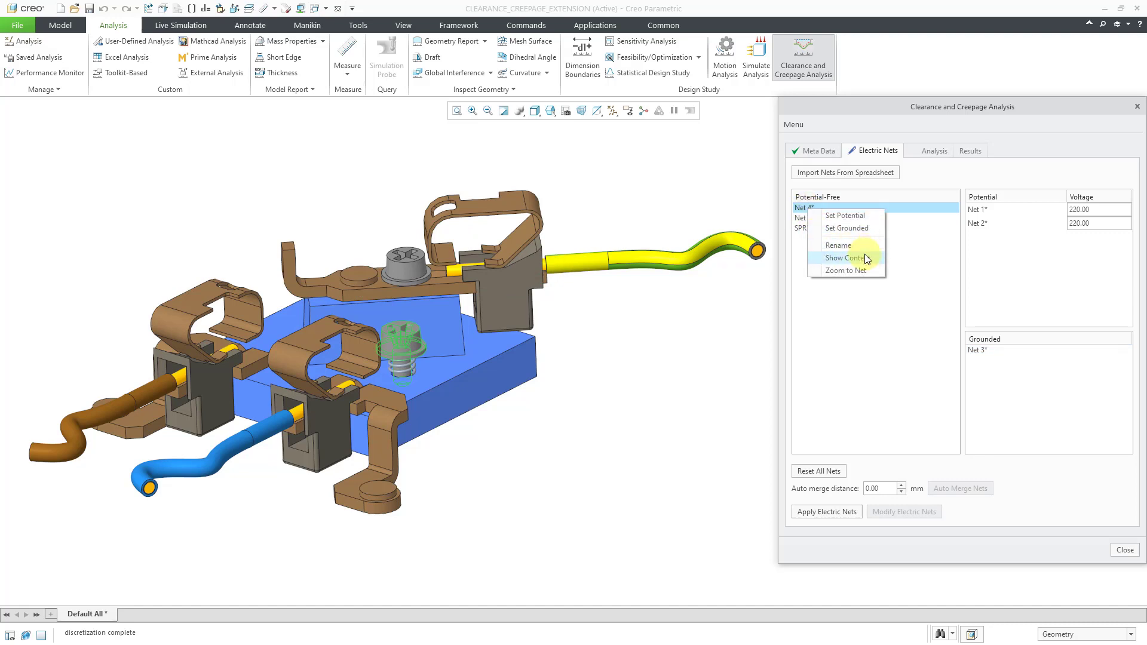
{"action": "left_click", "coordinate": [923, 257]}
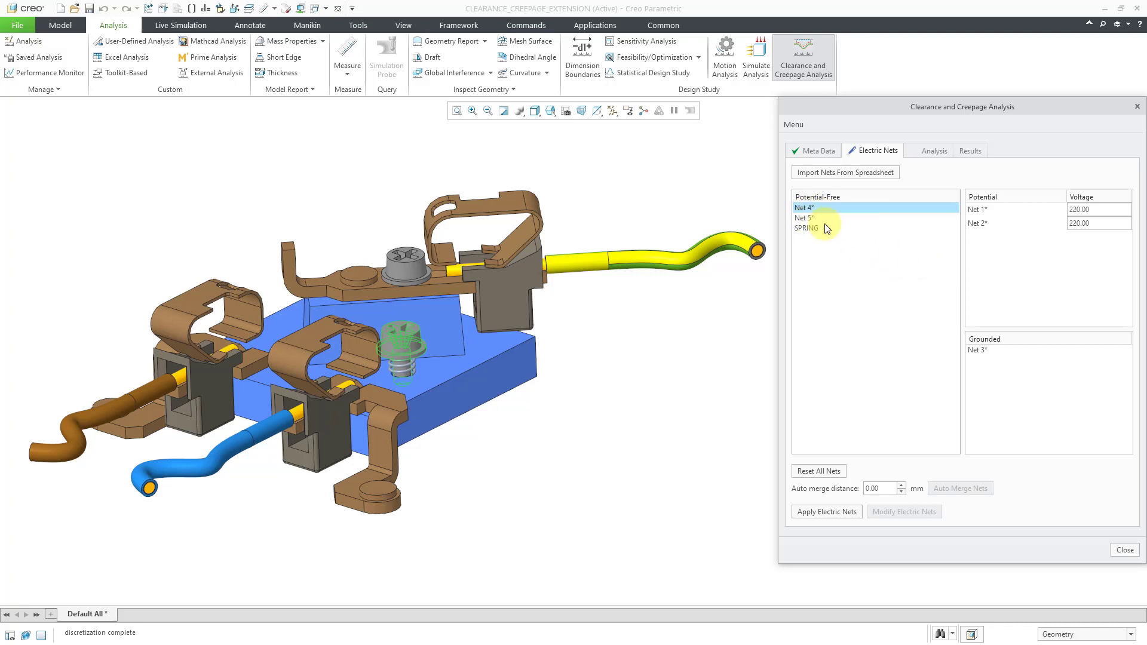
{"action": "left_click", "coordinate": [832, 297]}
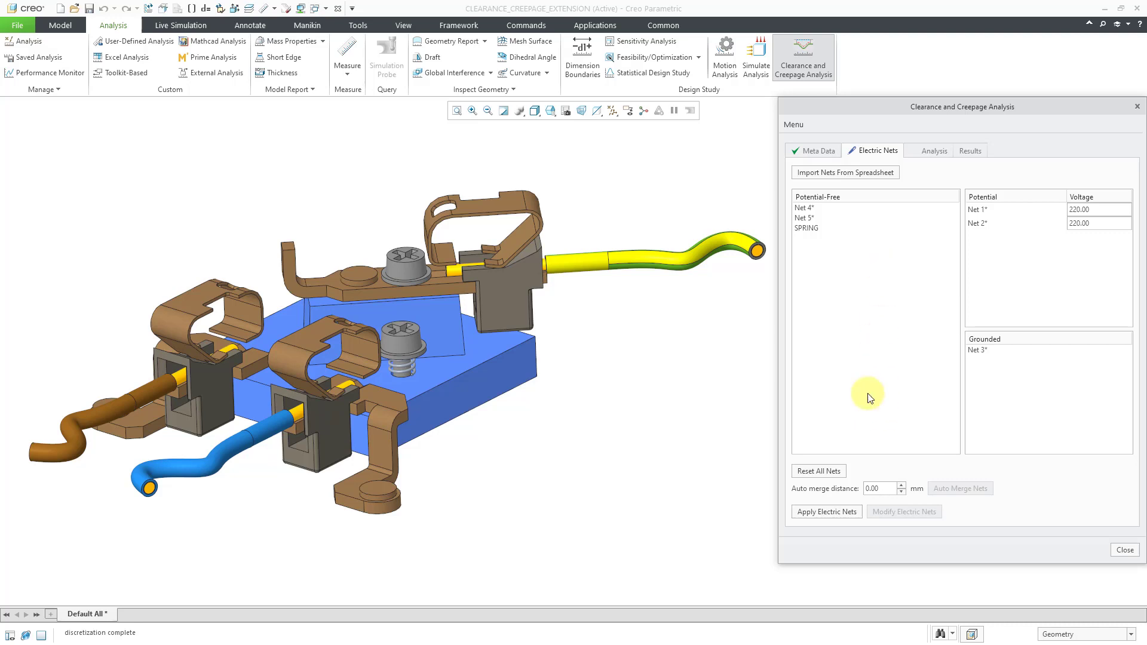
Step: Glance at the Analysis tab, apply the electric net assignments, and reopen Meta Data
{"action": "left_click", "coordinate": [935, 153]}
{"action": "left_click", "coordinate": [881, 151]}
{"action": "left_click", "coordinate": [831, 513]}
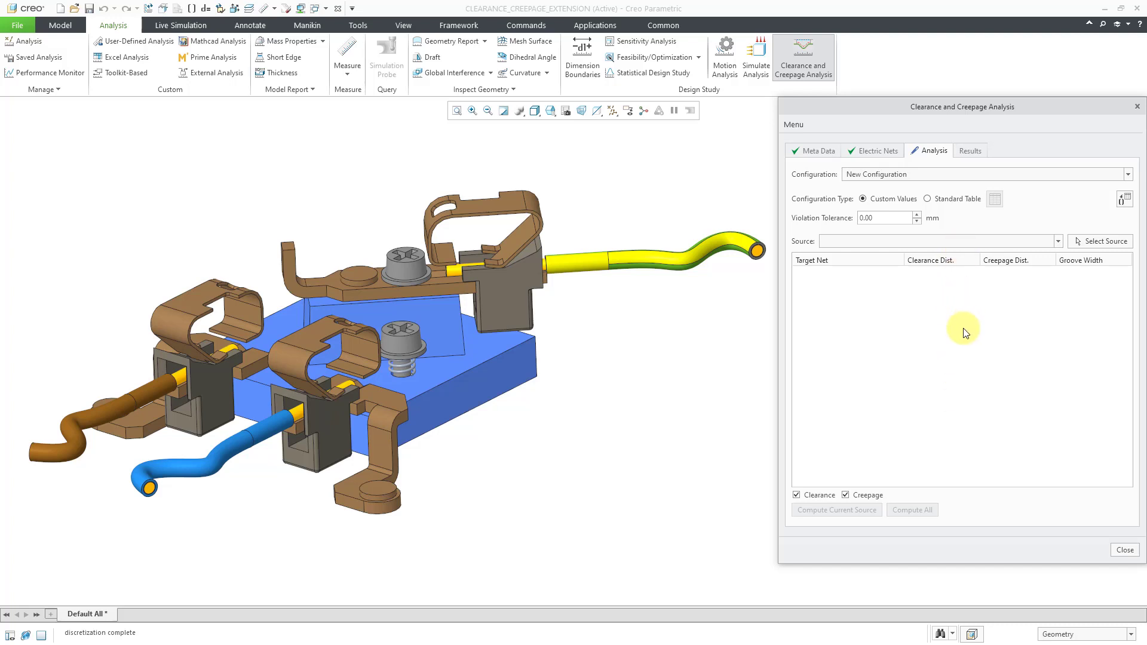
{"action": "left_click", "coordinate": [821, 152]}
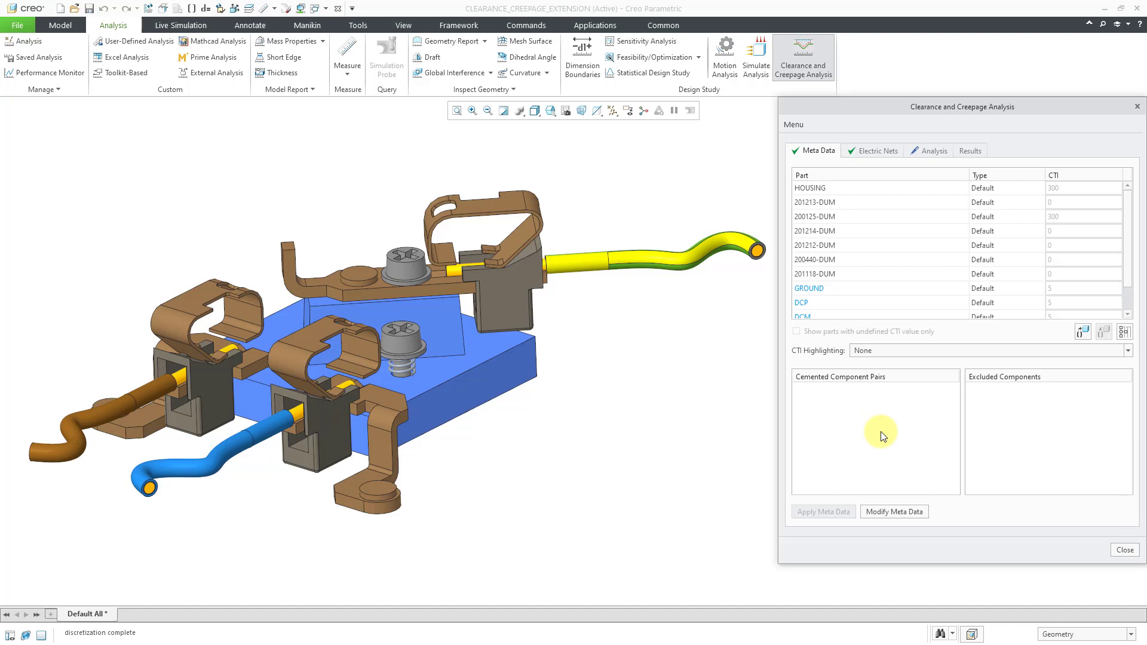
Step: Close the clearance setup, expand HOUSING.PRT in the Model Tree, and switch to its own window
{"action": "left_click", "coordinate": [1125, 551]}
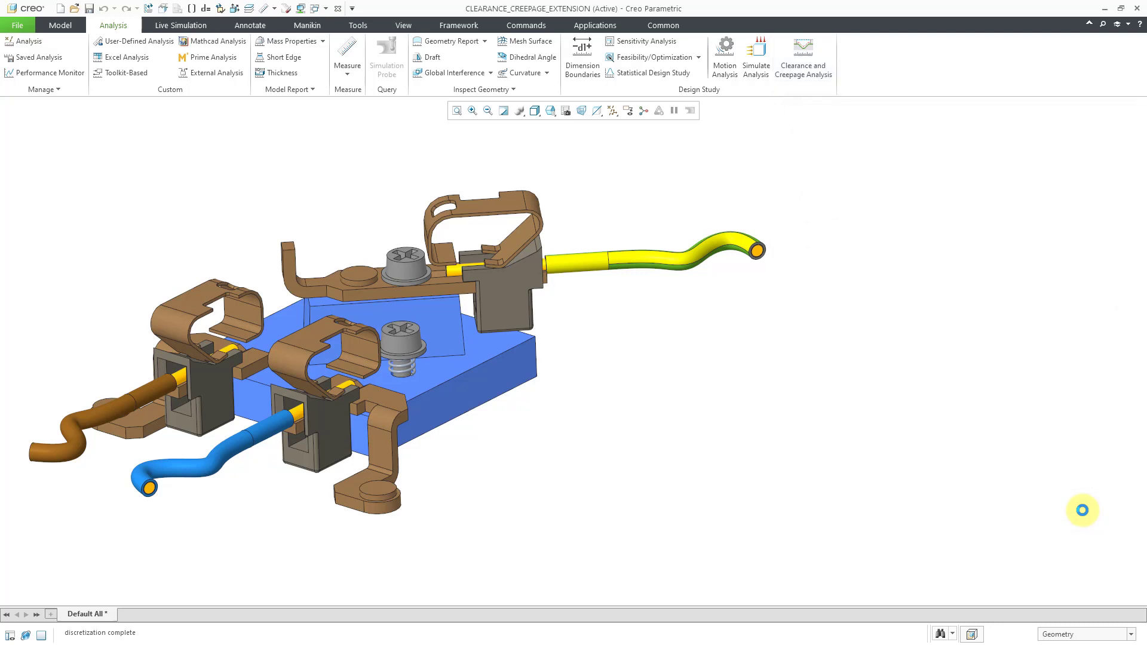
{"action": "left_click", "coordinate": [18, 634]}
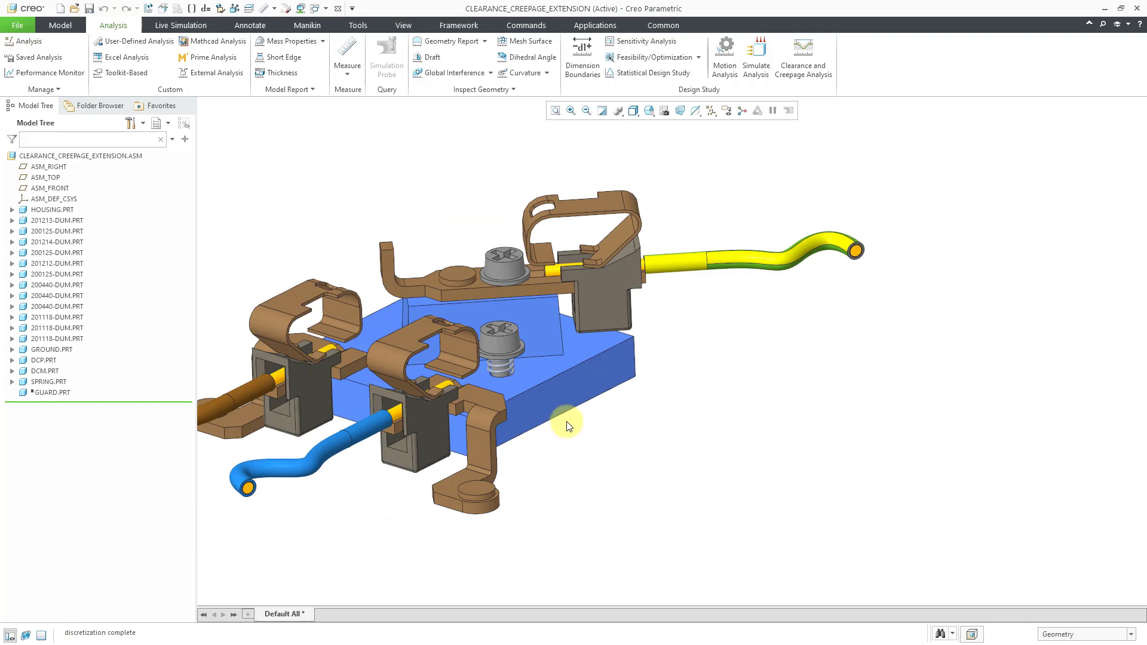
{"action": "middle_click_drag", "start_coordinate": [568, 422], "coordinate": [794, 415], "text": "shift"}
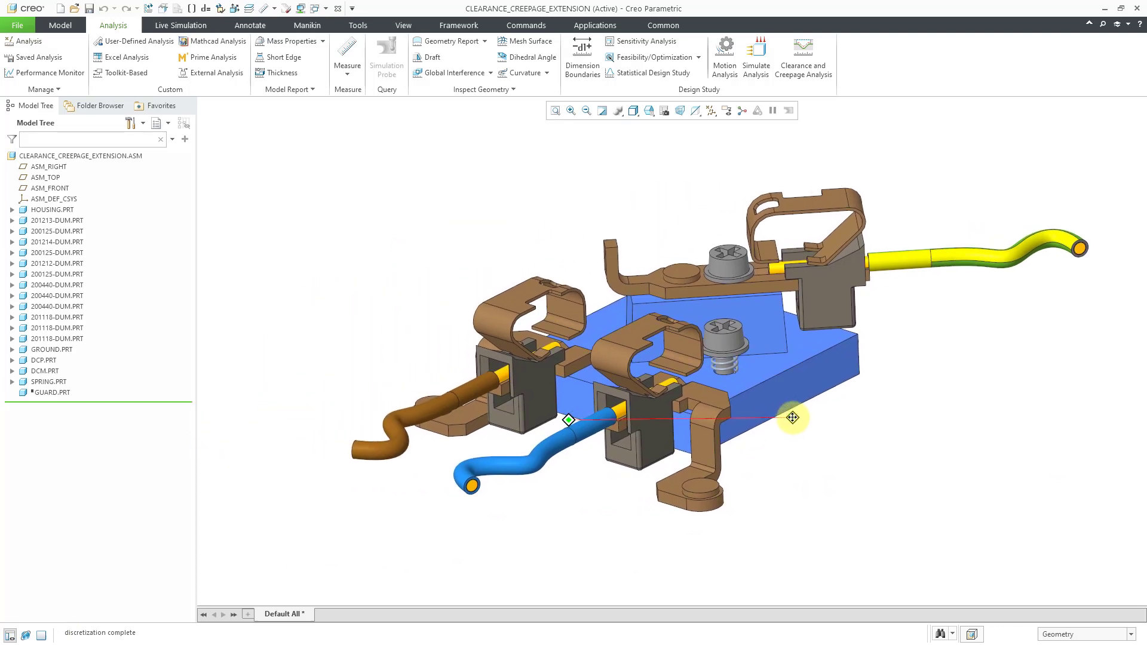
{"action": "left_click", "coordinate": [12, 210]}
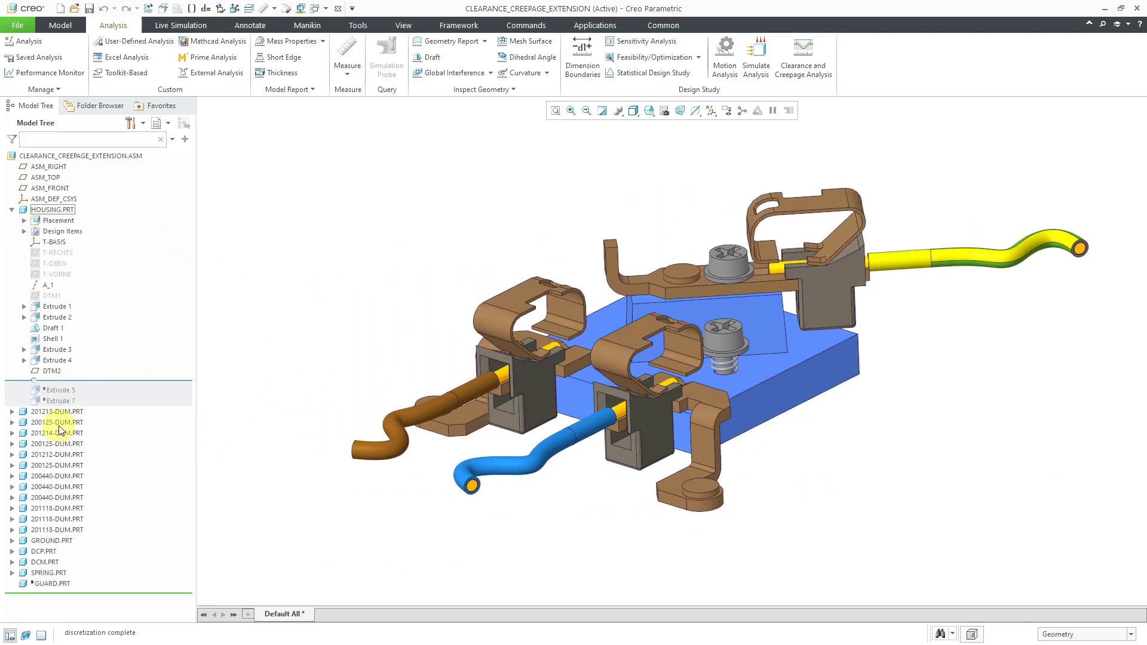
{"action": "left_click", "coordinate": [325, 9]}
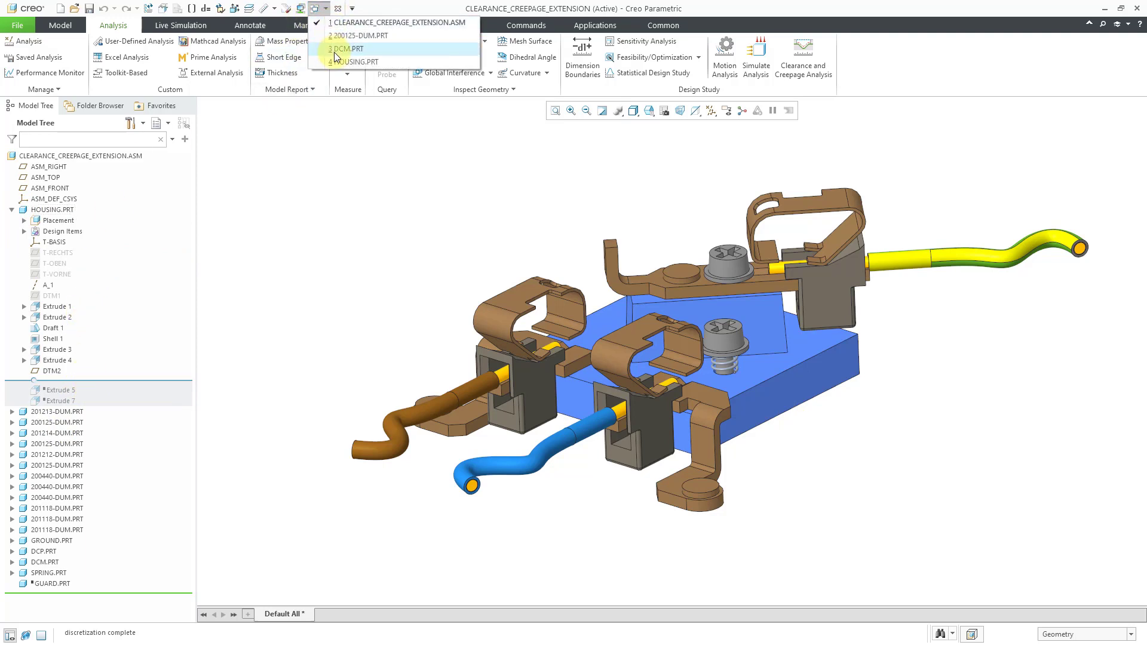
{"action": "left_click", "coordinate": [353, 62]}
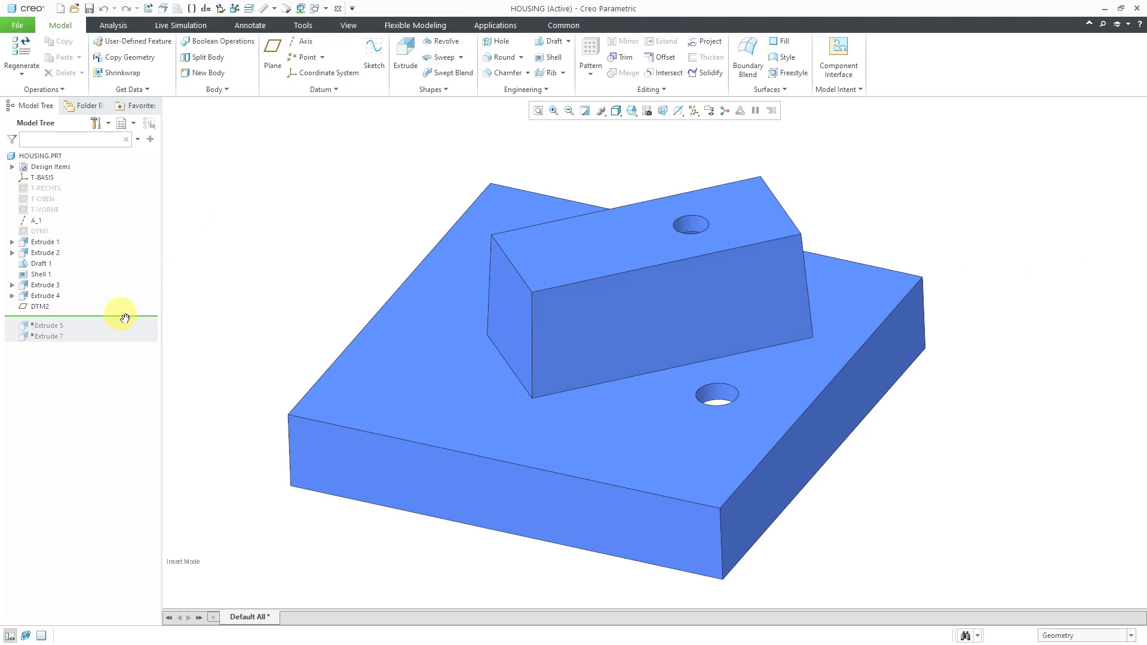
Step: Move the Insert Here marker below Extrude 7 to restore the wall with cross and slot cutouts
{"action": "left_click_drag", "start_coordinate": [124, 317], "coordinate": [119, 338]}
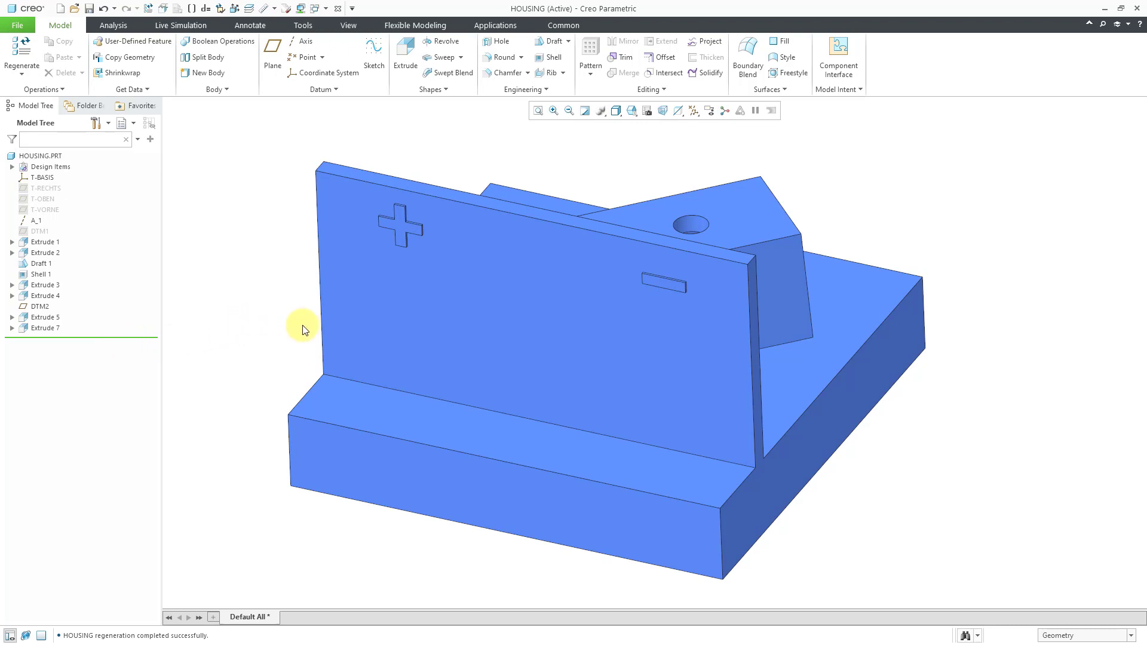
{"action": "scroll", "coordinate": [673, 365], "scroll_direction": "up", "scroll_amount": 2}
{"action": "middle_click_drag", "start_coordinate": [671, 370], "coordinate": [623, 317]}
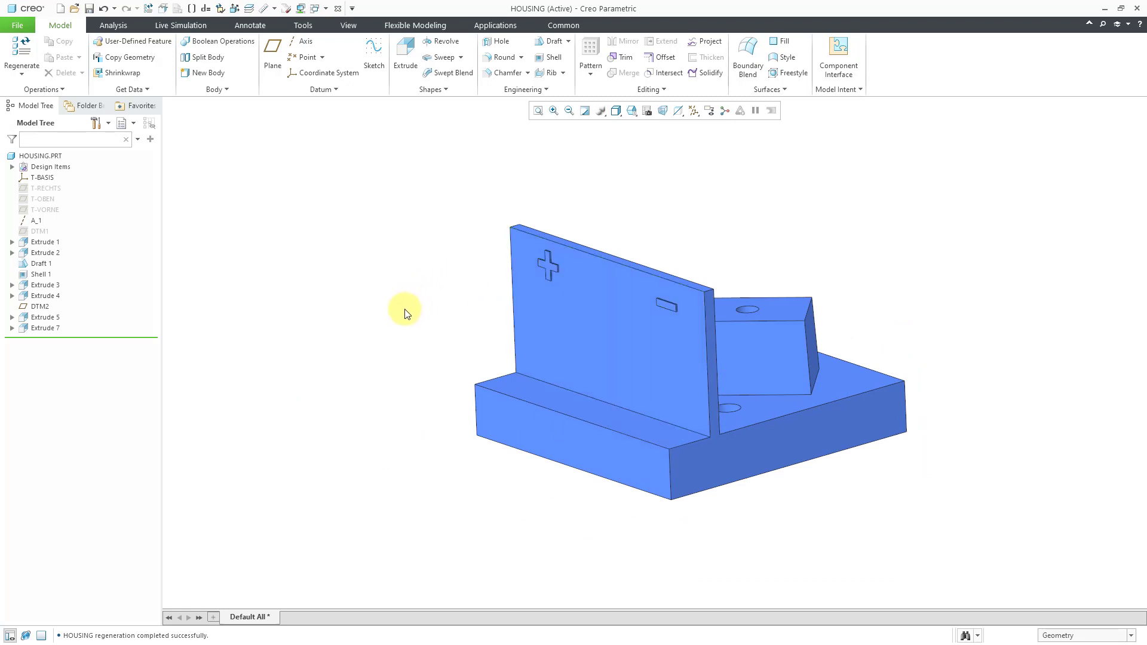
{"action": "mouse_move", "coordinate": [558, 328]}
{"action": "middle_mouse_down"}
{"action": "mouse_move", "coordinate": [515, 328]}
{"action": "mouse_move", "coordinate": [564, 333]}
{"action": "middle_mouse_up"}
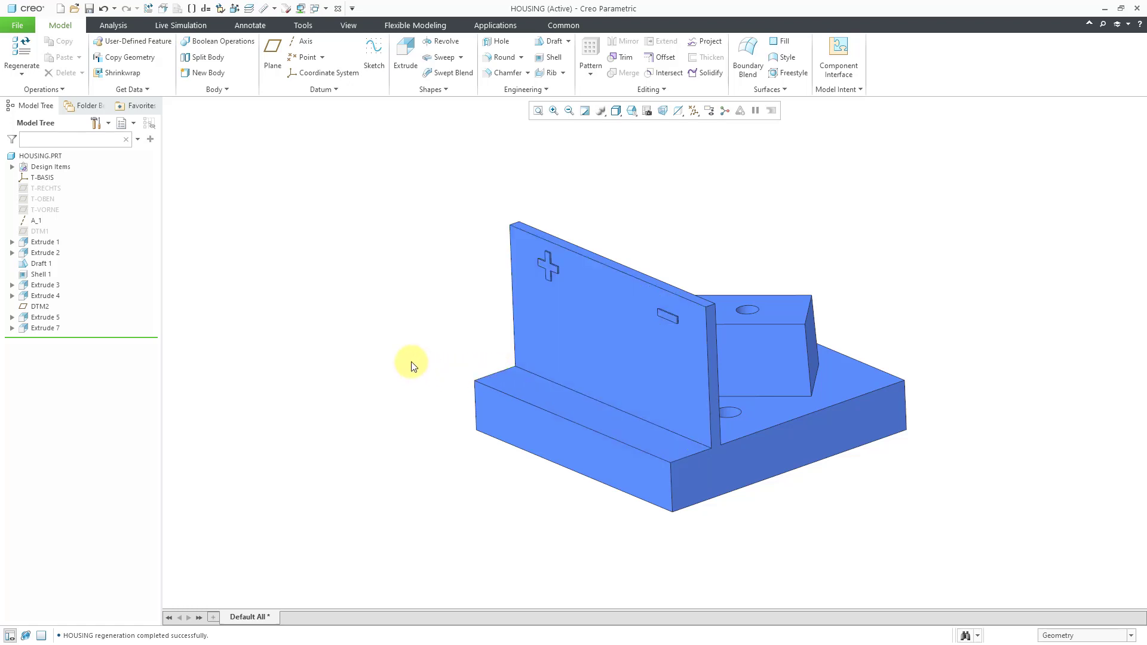
{"action": "left_click", "coordinate": [327, 9]}
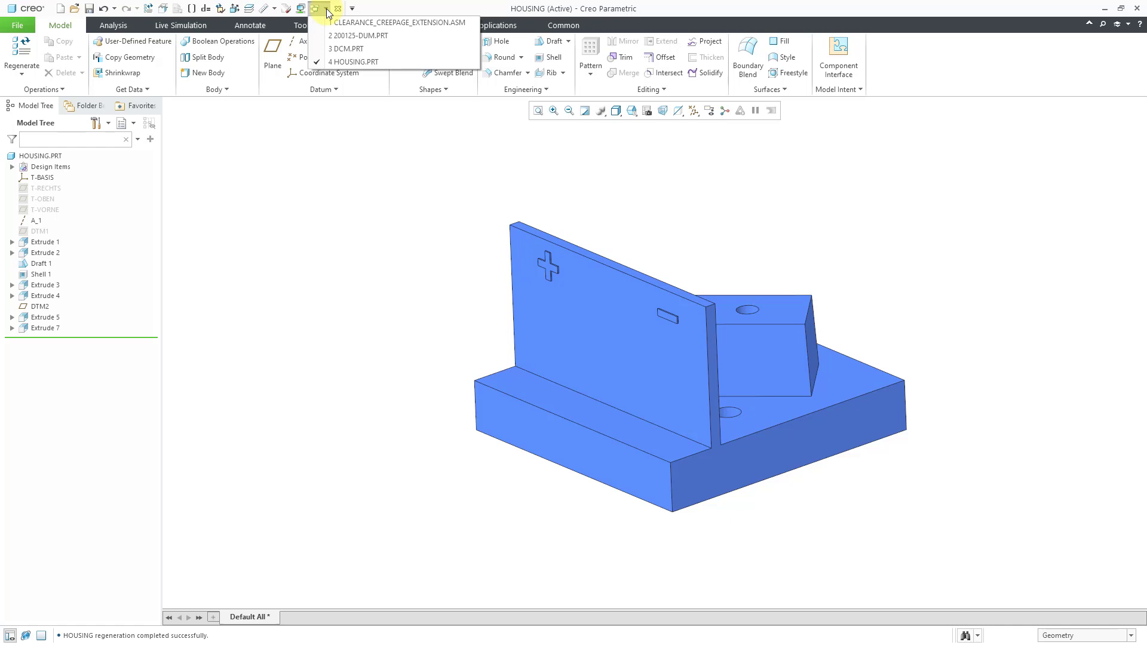
Step: Return to the CLEARANCE_CREEPAGE_EXTENSION assembly and orbit until the blue housing wall faces forward
{"action": "left_click", "coordinate": [350, 24]}
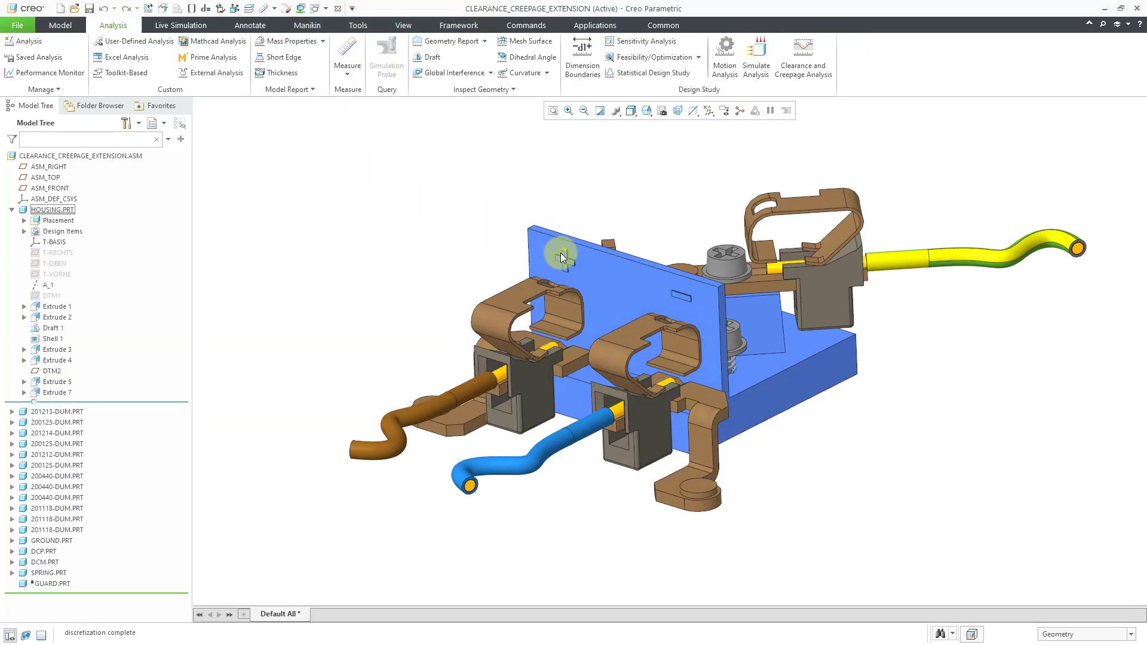
{"action": "middle_click_drag", "start_coordinate": [522, 256], "coordinate": [487, 282]}
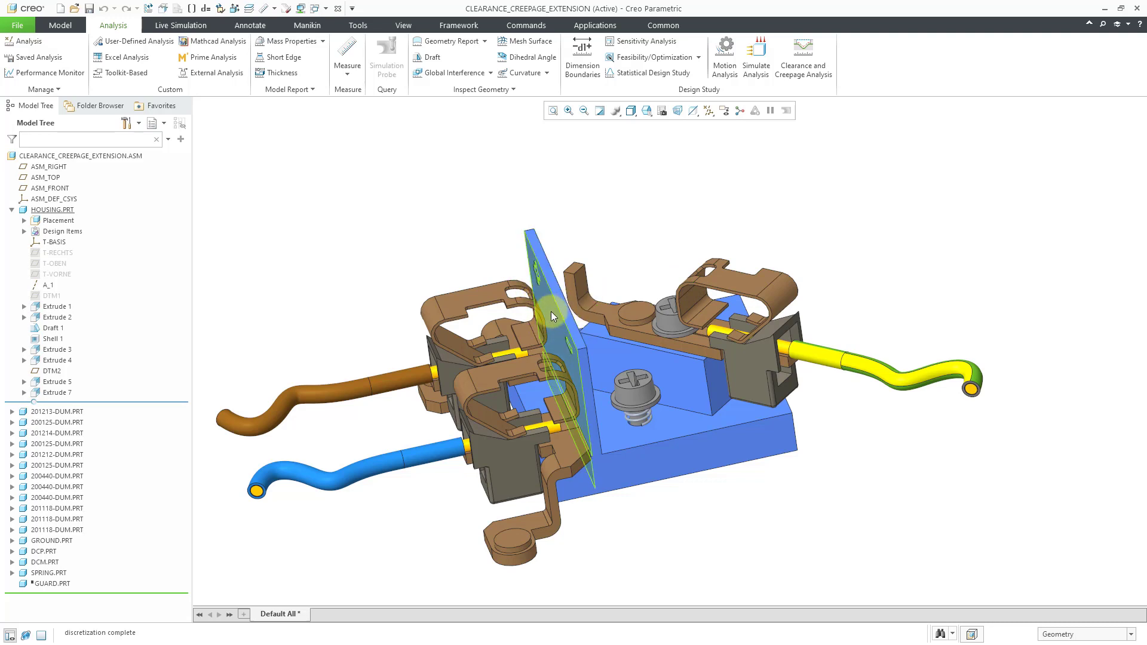
{"action": "middle_click_drag", "start_coordinate": [551, 310], "coordinate": [540, 296]}
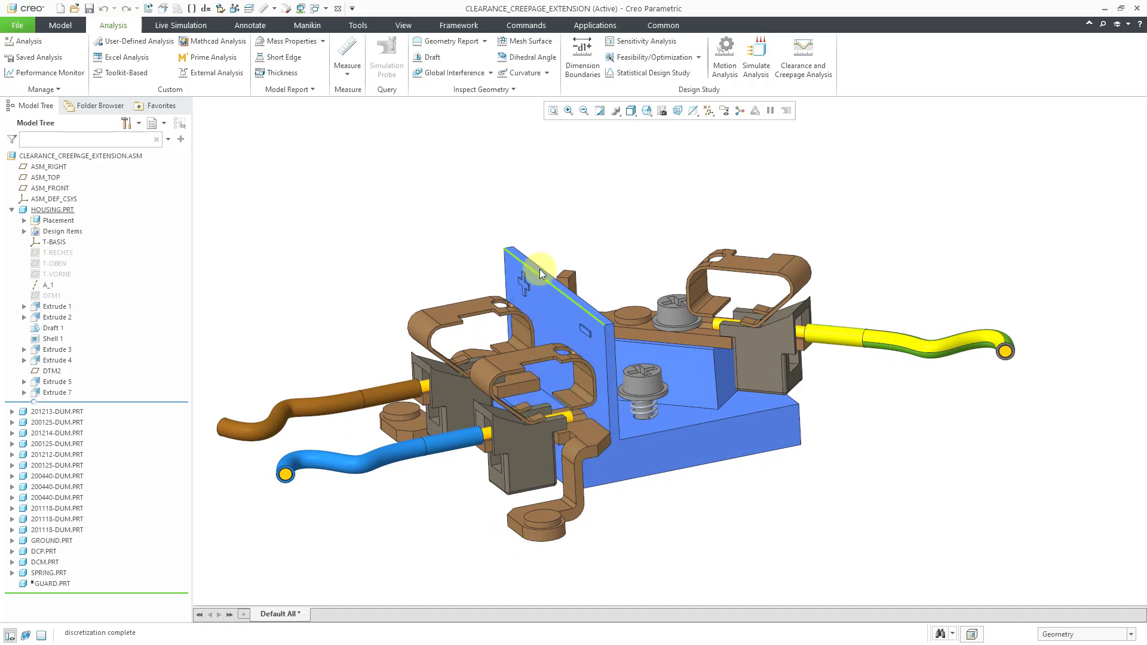
{"action": "mouse_move", "coordinate": [529, 262]}
{"action": "middle_mouse_down"}
{"action": "mouse_move", "coordinate": [598, 275]}
{"action": "mouse_move", "coordinate": [618, 308]}
{"action": "middle_mouse_up"}
Step: Unhide GUARD.PRT from the Model Tree and orbit to inspect the guard plate
{"action": "left_click", "coordinate": [56, 586]}
{"action": "left_click", "coordinate": [81, 544]}
{"action": "mouse_move", "coordinate": [351, 311]}
{"action": "middle_mouse_down"}
{"action": "mouse_move", "coordinate": [568, 294]}
{"action": "mouse_move", "coordinate": [507, 290]}
{"action": "mouse_move", "coordinate": [512, 332]}
{"action": "middle_mouse_up"}
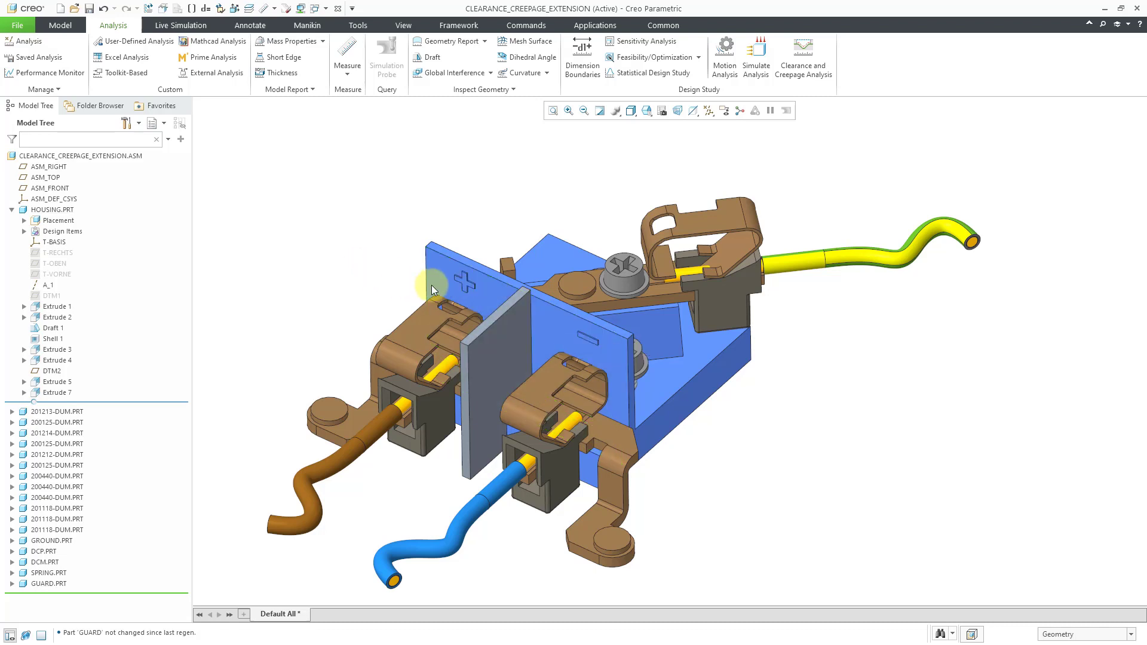
{"action": "middle_click_drag", "start_coordinate": [479, 302], "coordinate": [493, 402]}
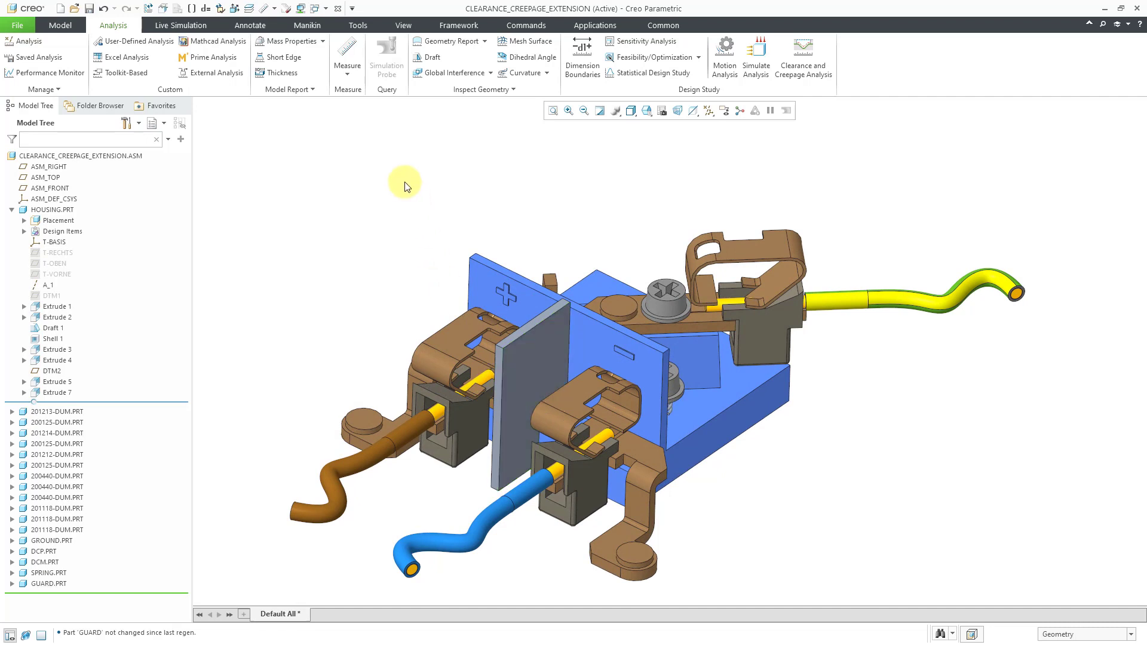
Step: Reopen Clearance and Creepage Analysis and change GUARD's CTI from -1 to 300 in Meta Data
{"action": "left_click", "coordinate": [790, 72]}
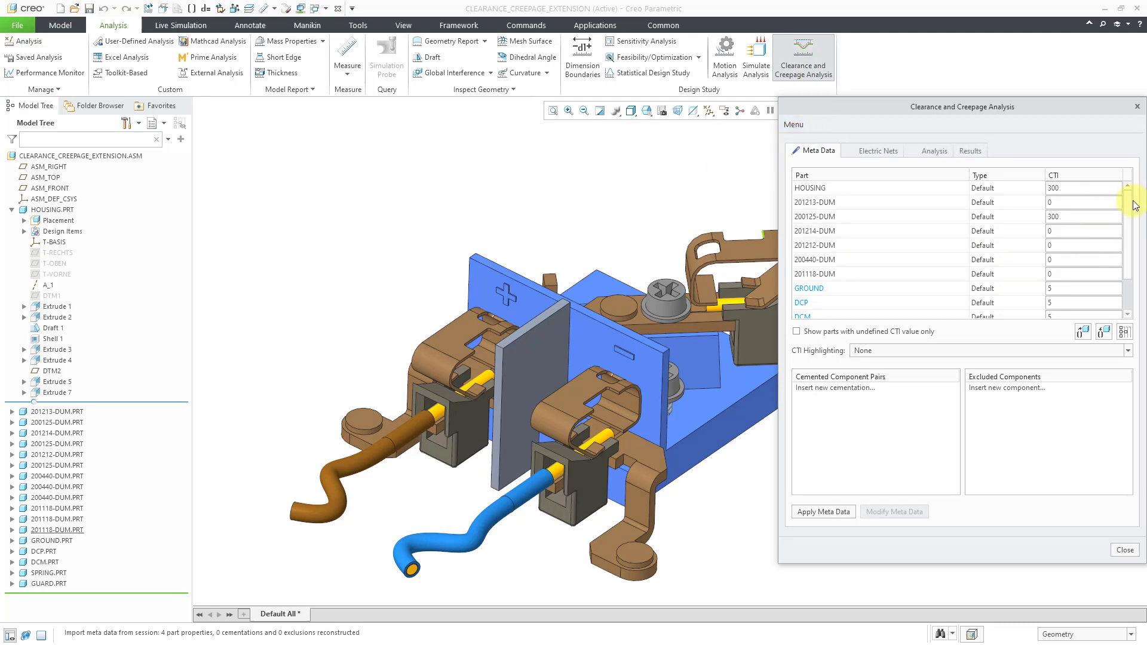
{"action": "left_click_drag", "start_coordinate": [1131, 206], "coordinate": [1004, 320]}
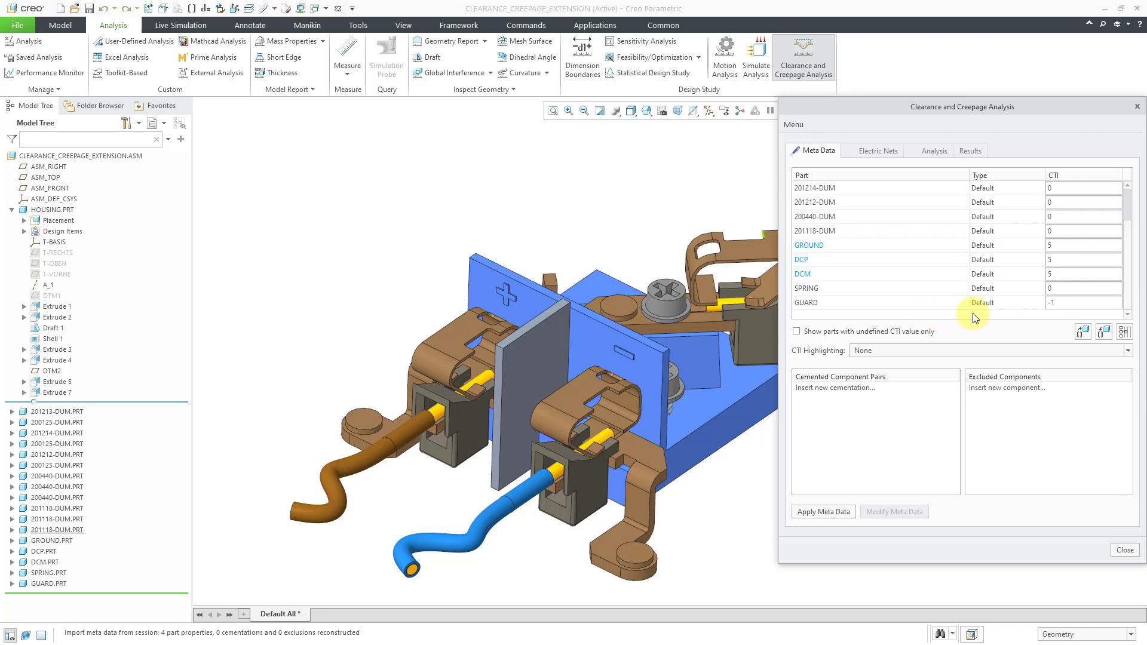
{"action": "left_click_drag", "start_coordinate": [1068, 302], "coordinate": [1034, 303]}
{"action": "type", "text": "300"}
{"action": "left_click", "coordinate": [879, 335]}
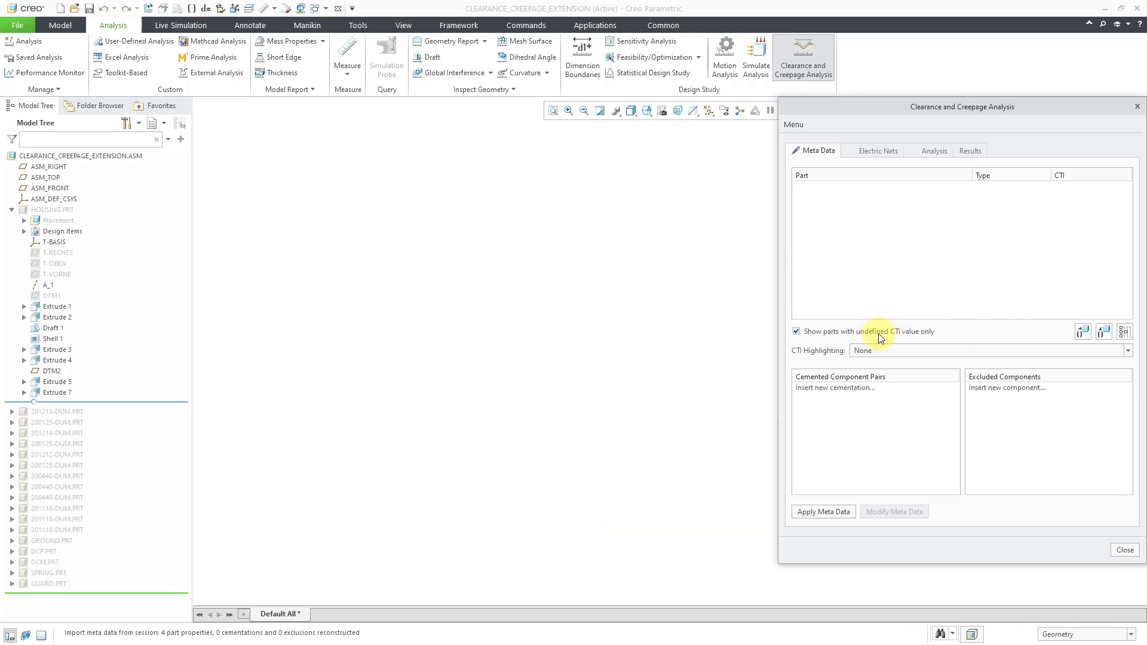
{"action": "left_click", "coordinate": [878, 334]}
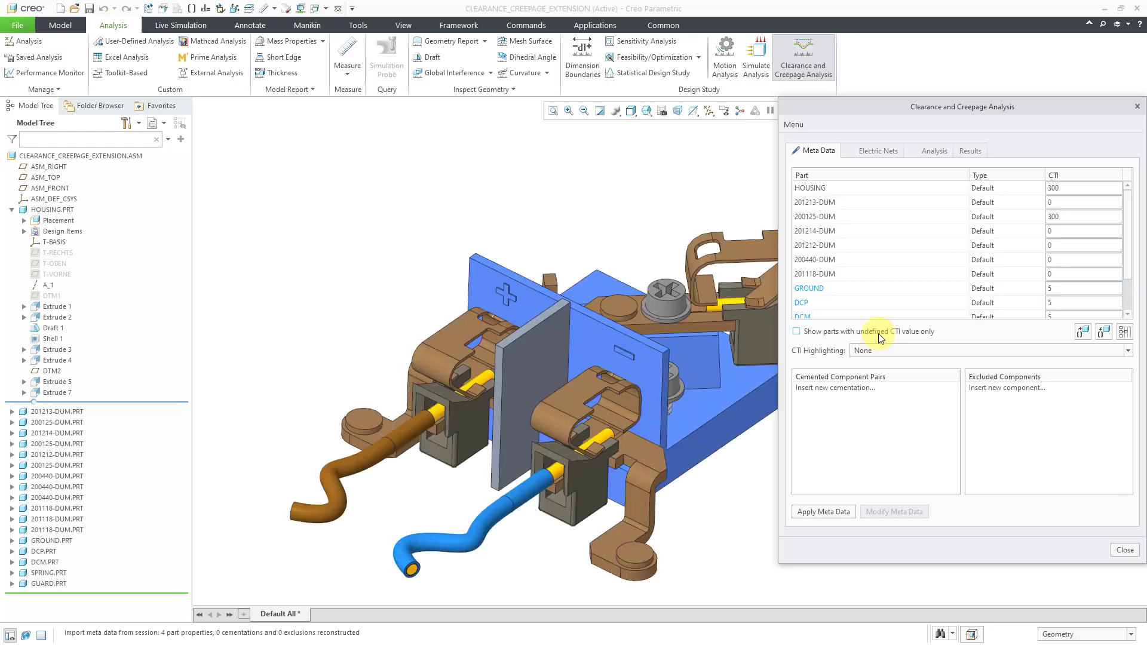
Step: Insert a new cementation pairing the housing with the guard plate, then clear the selection
{"action": "left_click", "coordinate": [851, 389]}
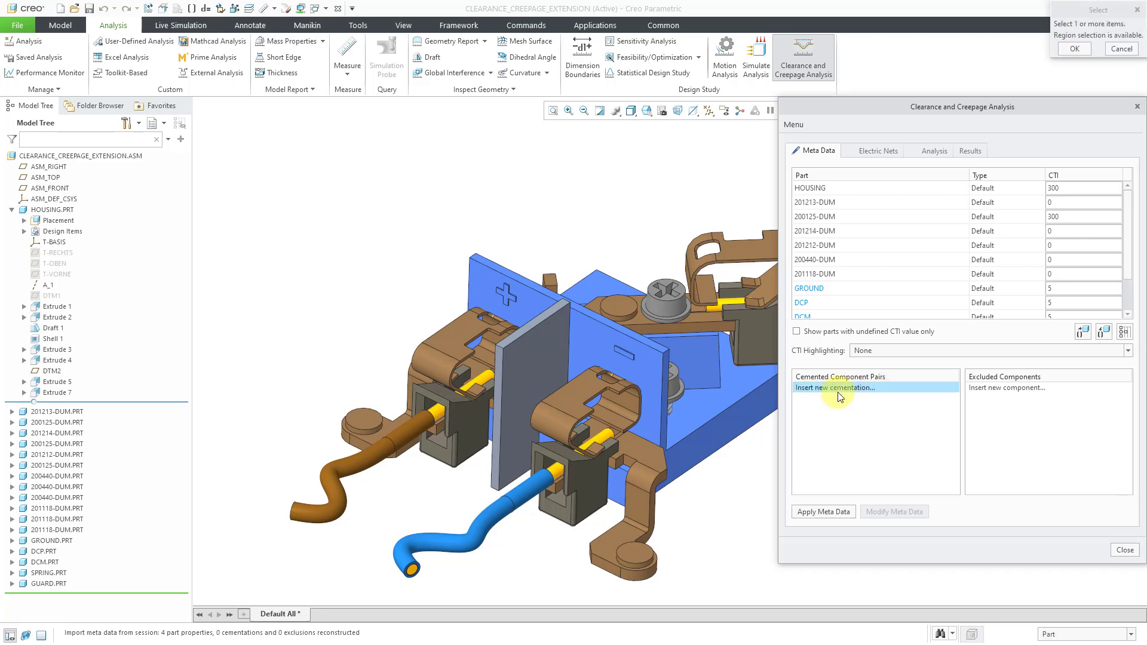
{"action": "left_click", "coordinate": [579, 353]}
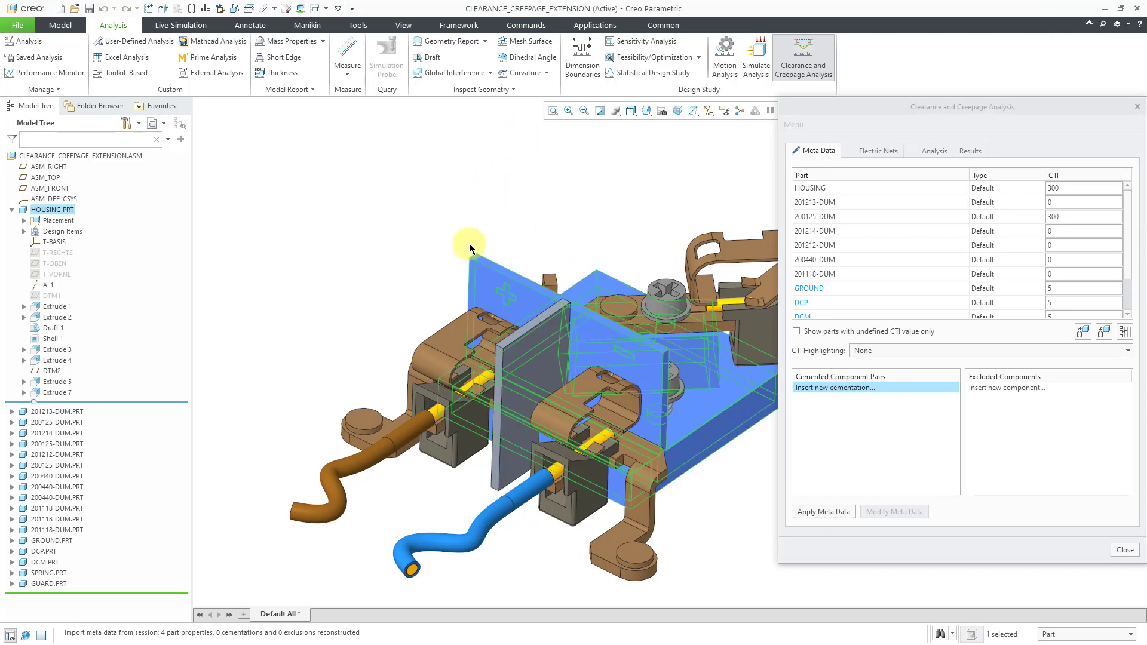
{"action": "left_click", "coordinate": [504, 462], "text": "ctrl"}
{"action": "middle_click", "coordinate": [537, 209]}
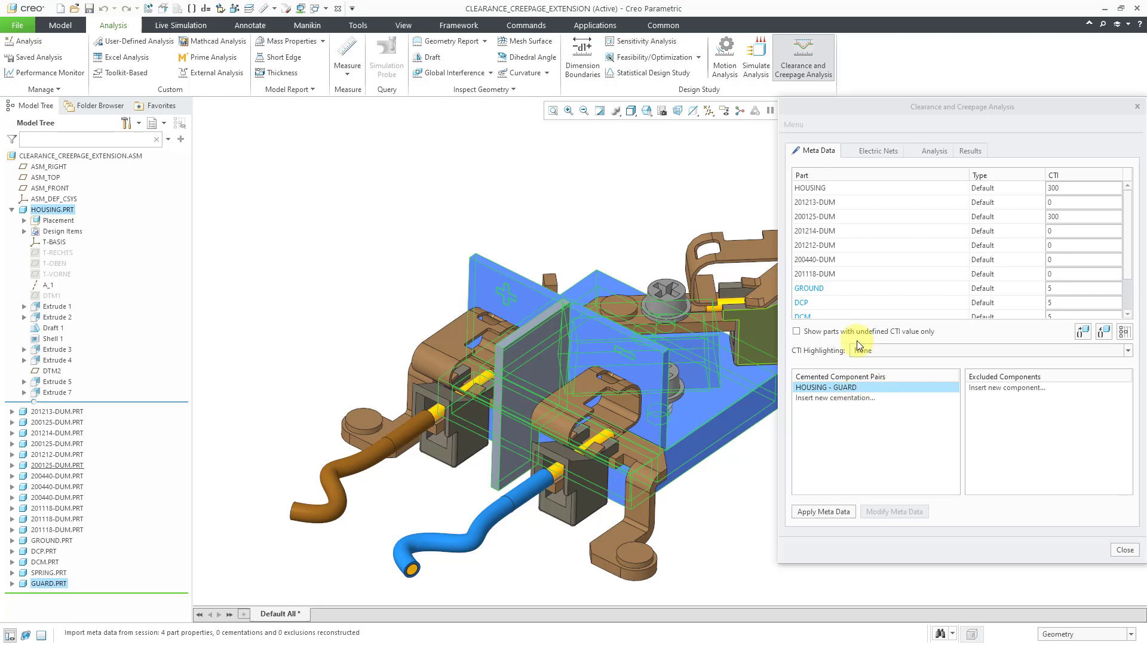
{"action": "middle_click_drag", "start_coordinate": [492, 220], "coordinate": [502, 213]}
{"action": "left_click", "coordinate": [494, 229]}
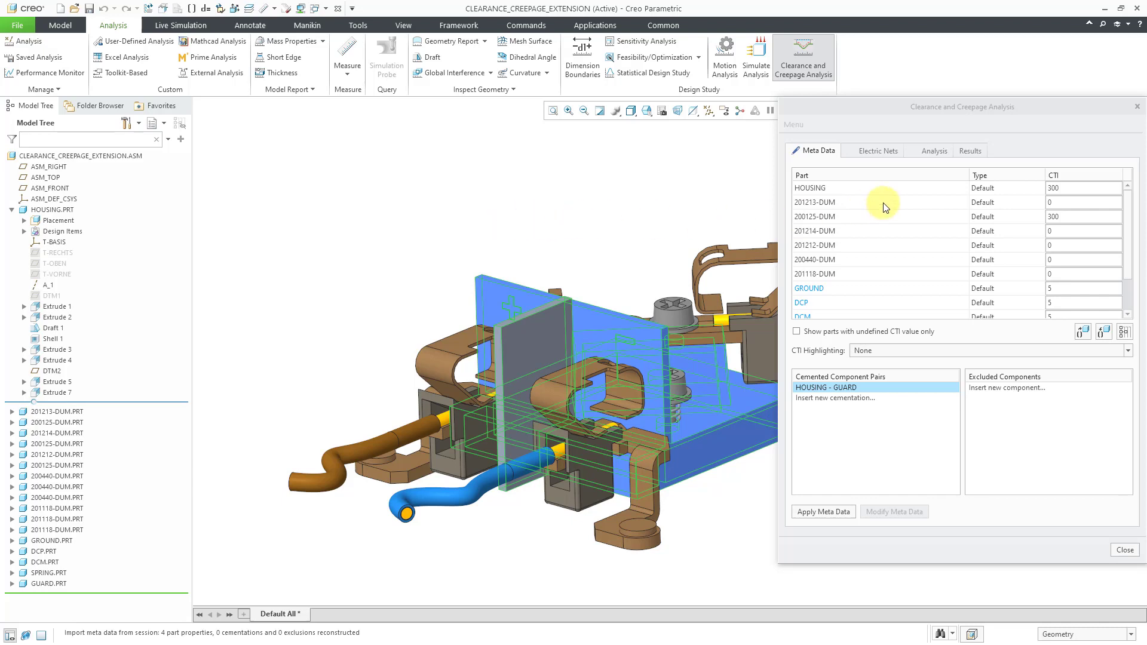
Step: Apply the meta data, then the electric nets: Nets 1–2 at 220 V, Net 3 grounded
{"action": "left_click", "coordinate": [837, 512]}
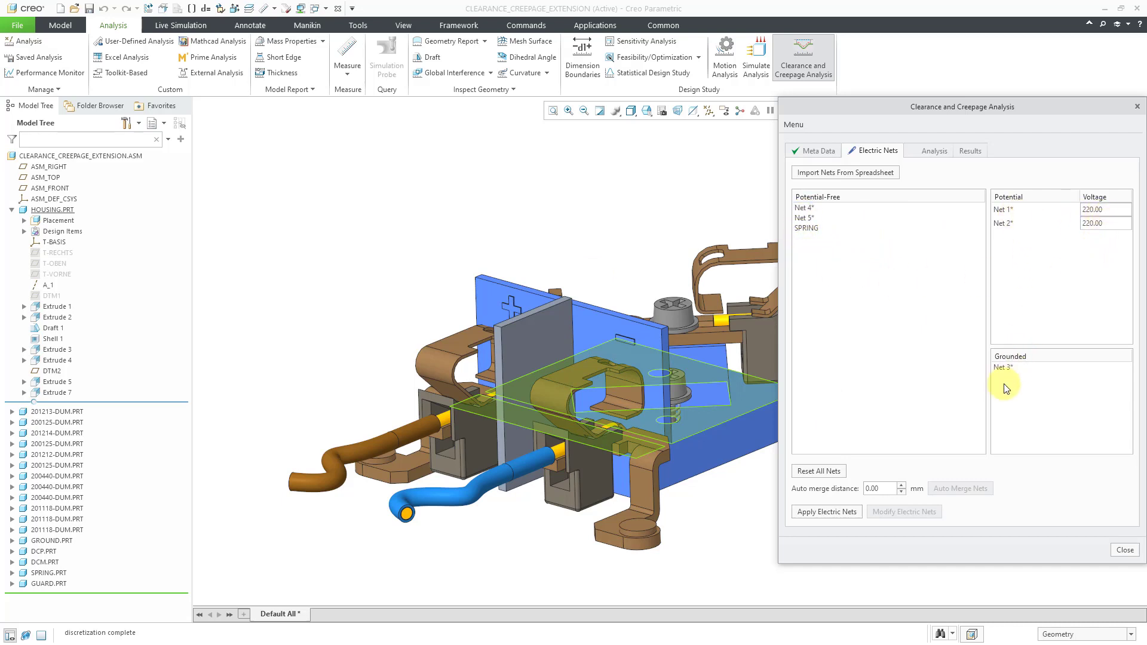
{"action": "left_click", "coordinate": [823, 514]}
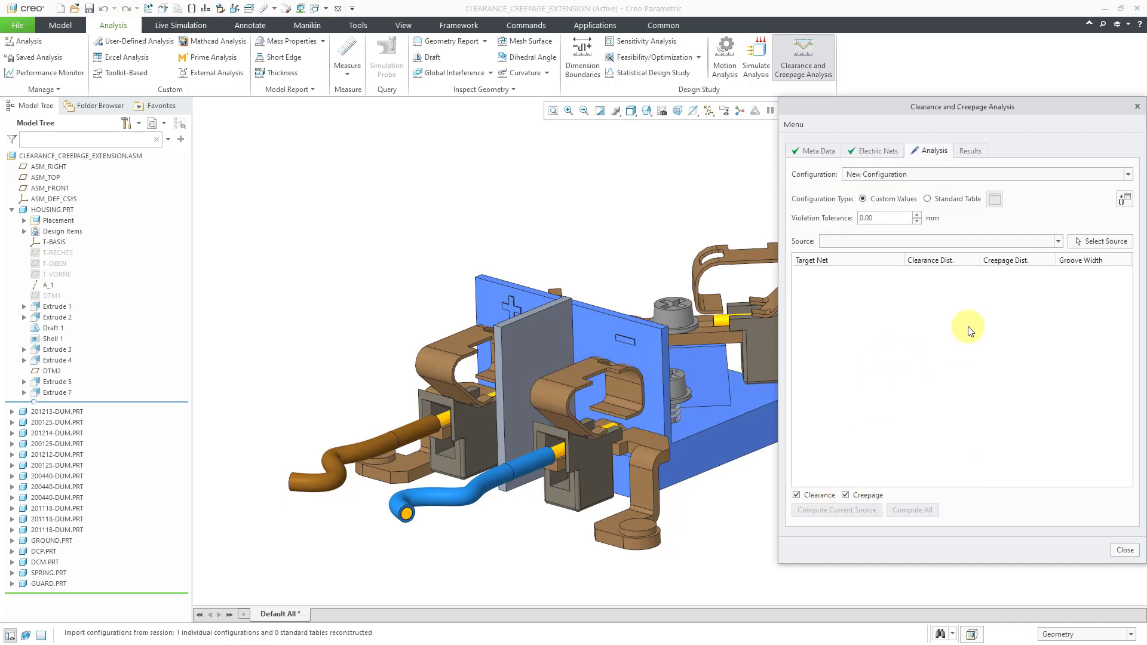